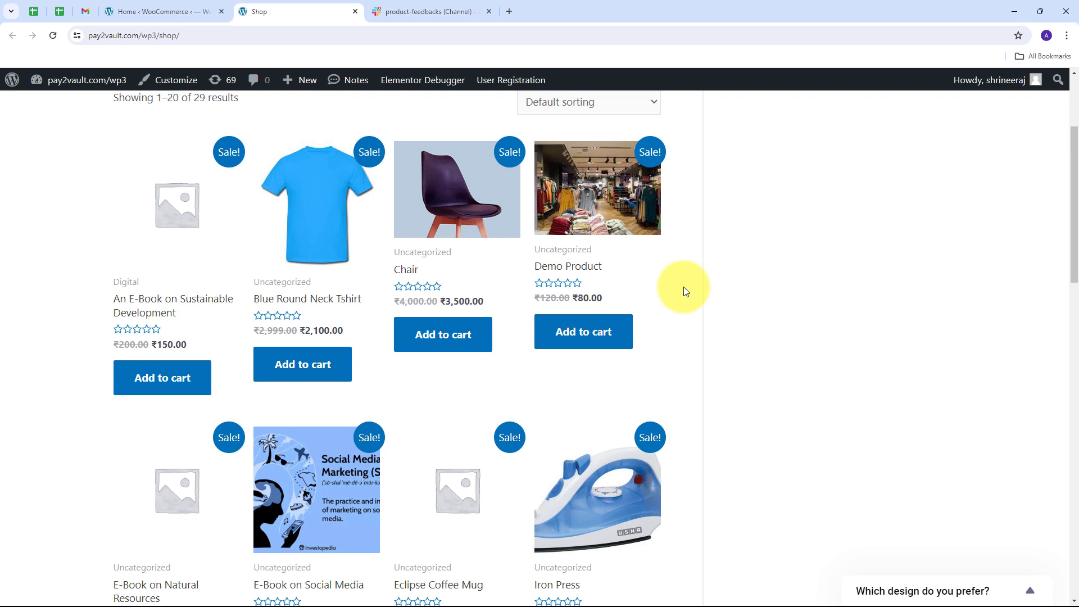
# Open the Pabbly Connect website at pabbly.com/connect in a new browser tab.
pyautogui.click(508, 13)
pyautogui.write('pa')
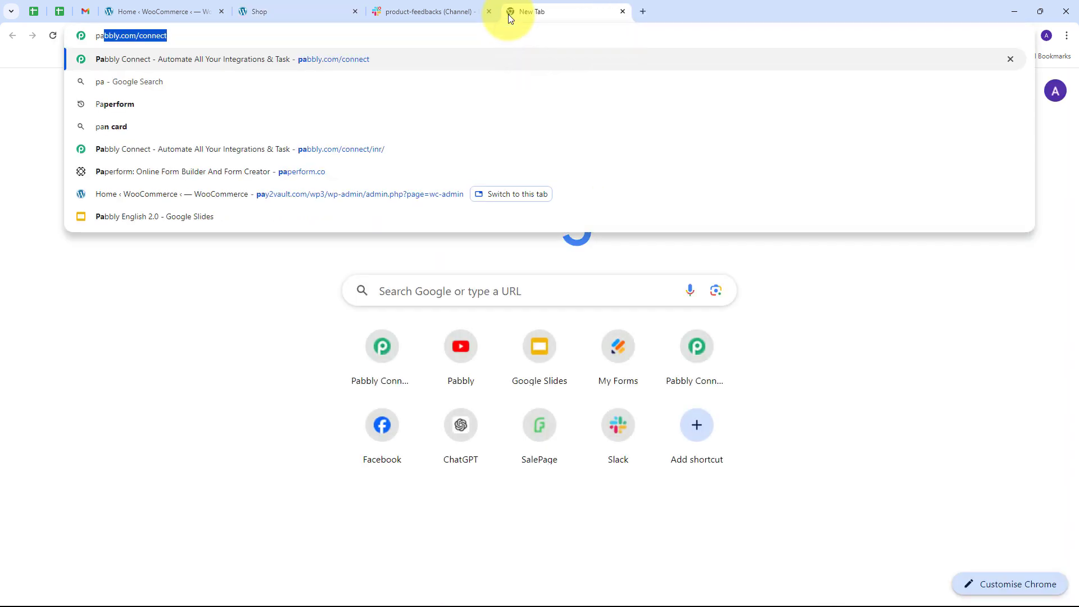
pyautogui.write('bbly.com/c')
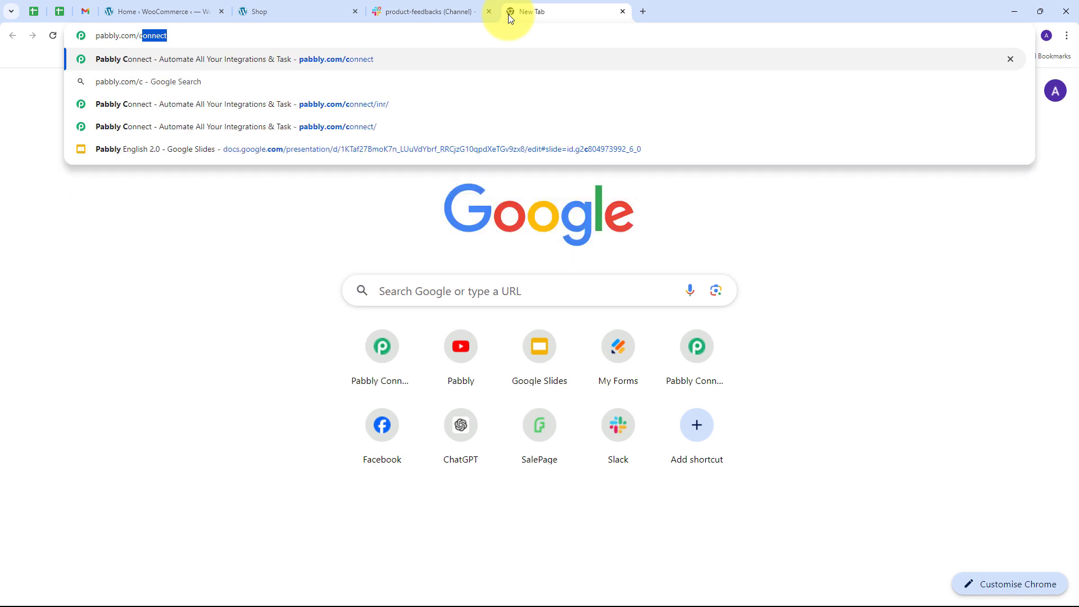
pyautogui.press('Return')
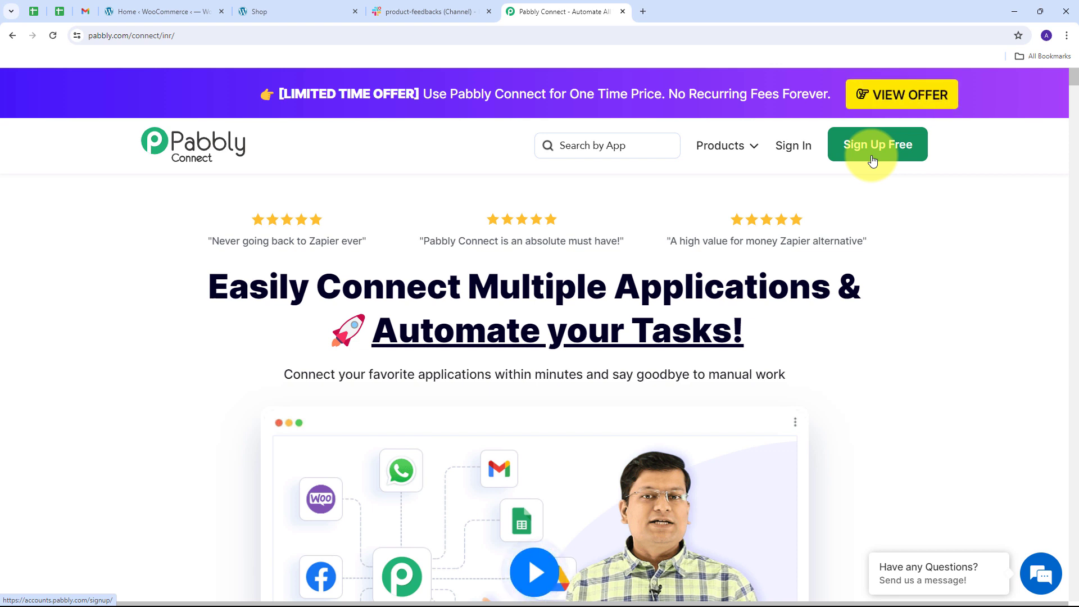
# Sign in to Pabbly and access the Pabbly Connect app's dashboard.
pyautogui.click(795, 146)
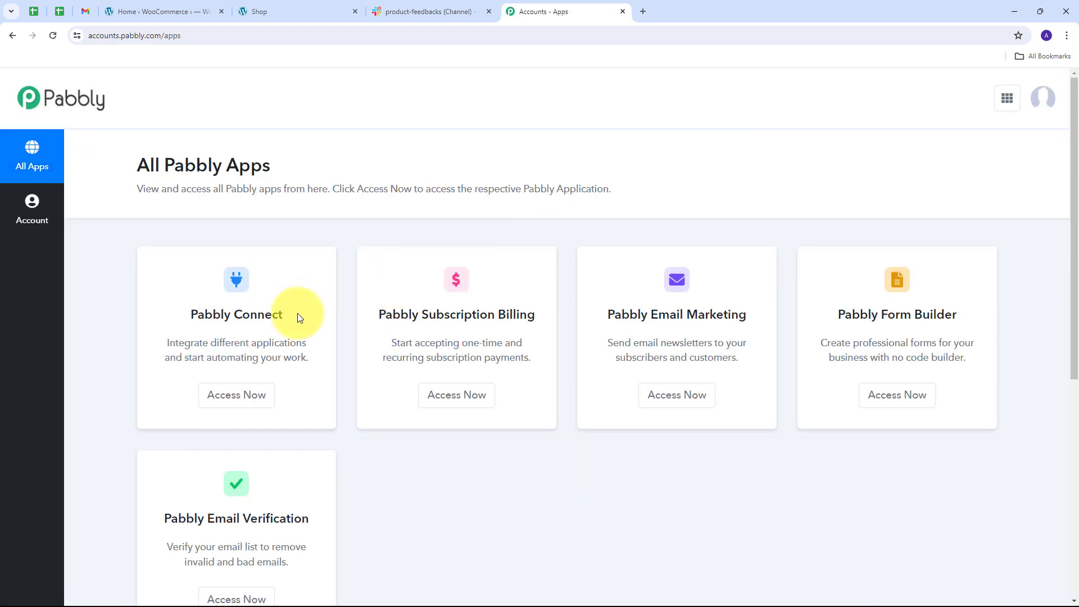
pyautogui.scroll(-1, 298, 318)
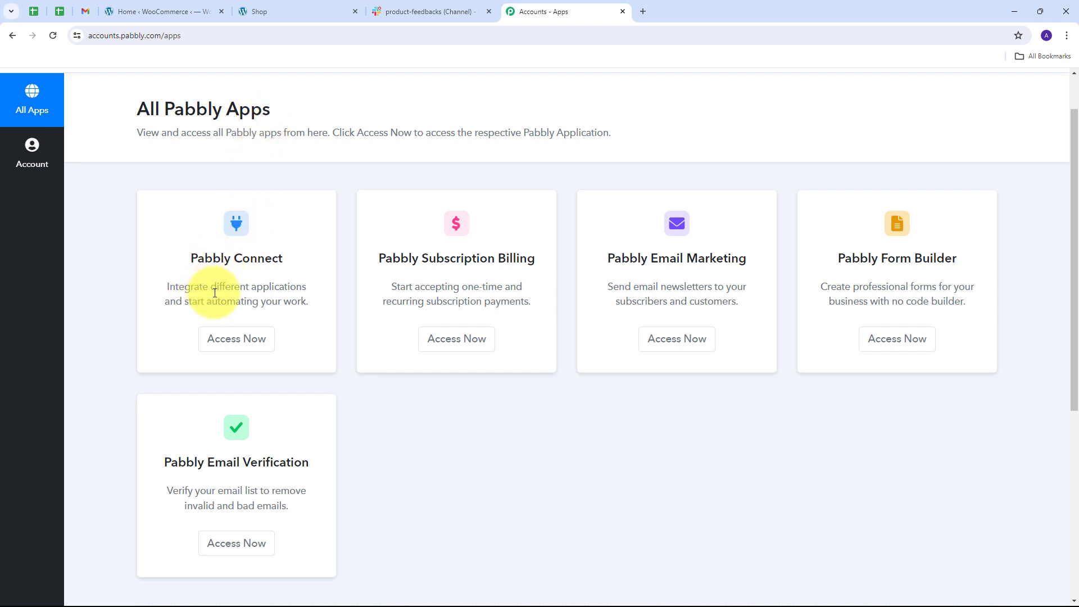
pyautogui.click(235, 340)
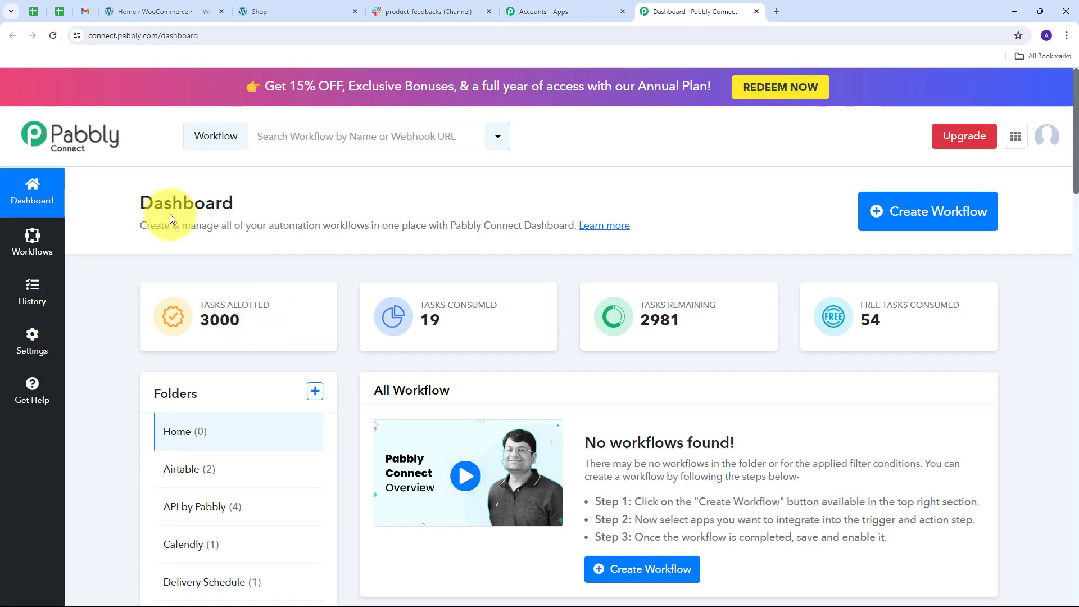
pyautogui.scroll(-1, 443, 376)
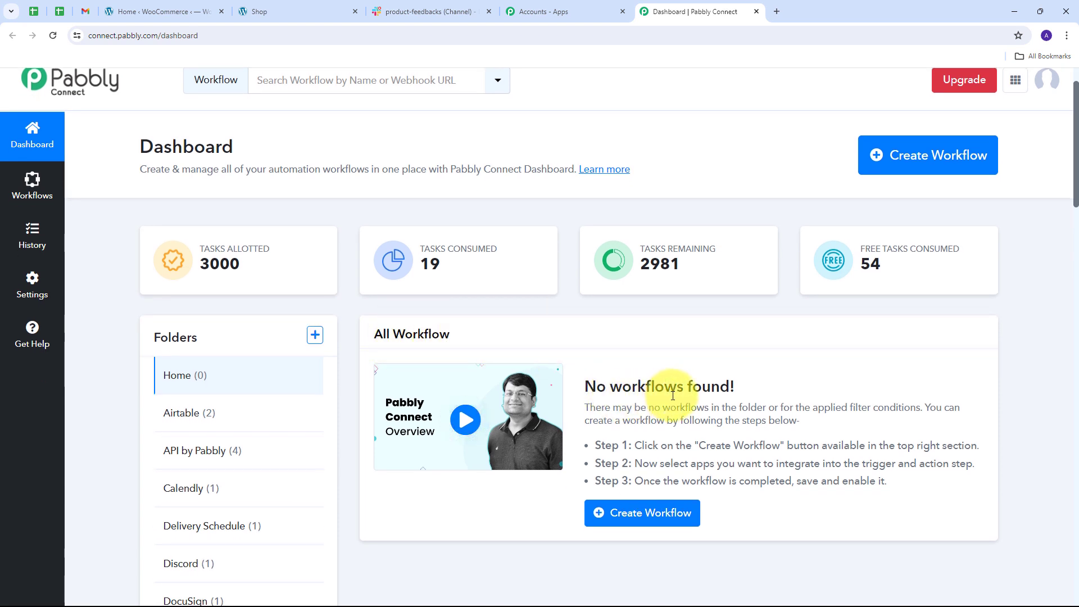
pyautogui.moveTo(170, 341)
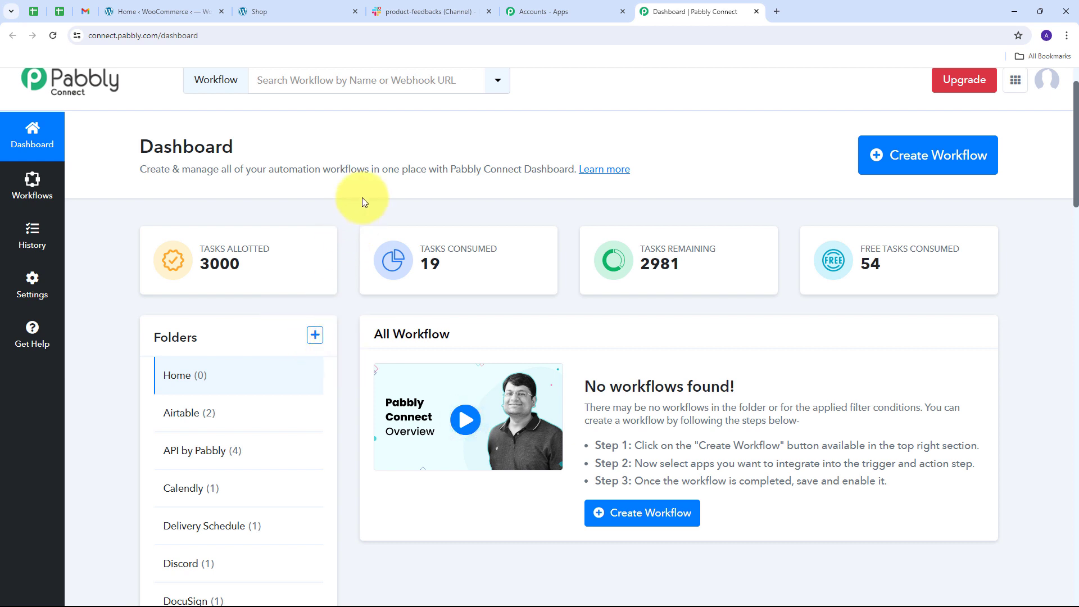
# Create a workflow named "Share WooCommerce Product Reviews on Slack" in the WooCommerce folder.
pyautogui.click(900, 159)
pyautogui.click(511, 309)
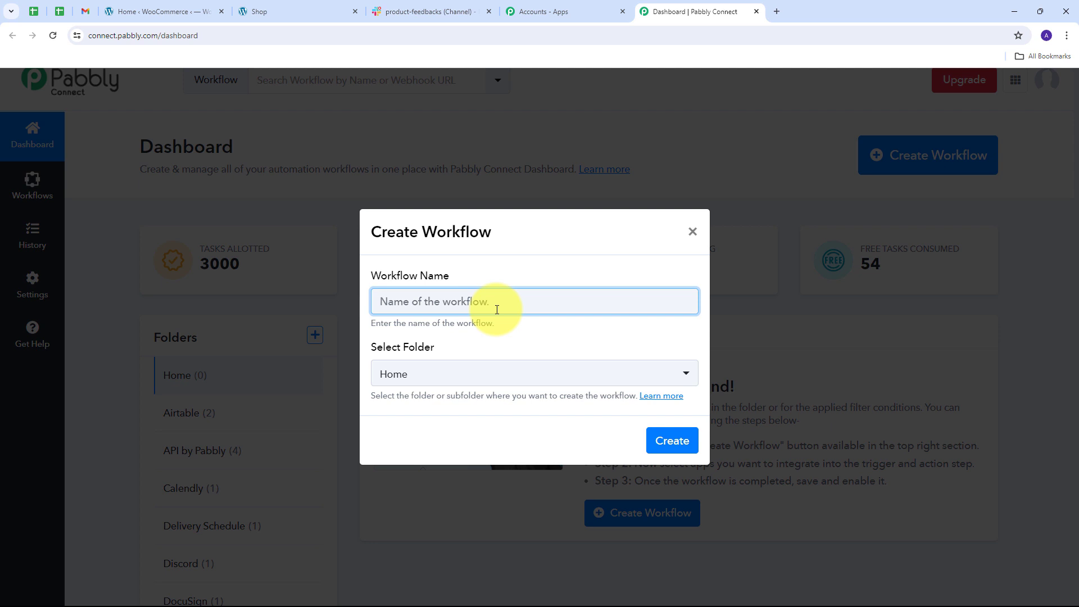
pyautogui.write('Share WooCommerce Product Reviews on Slack')
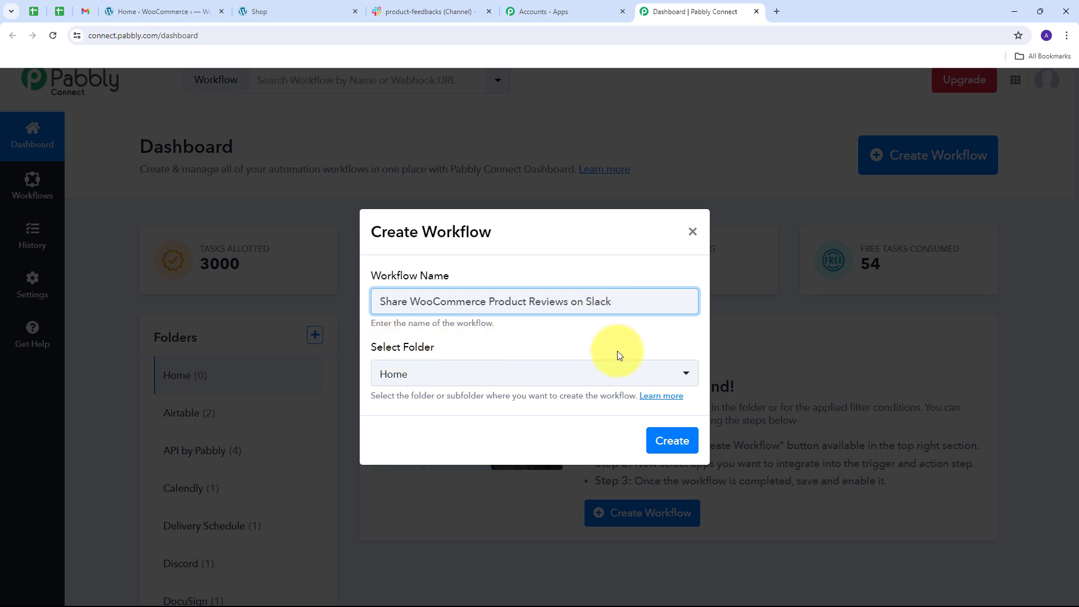
pyautogui.click(590, 374)
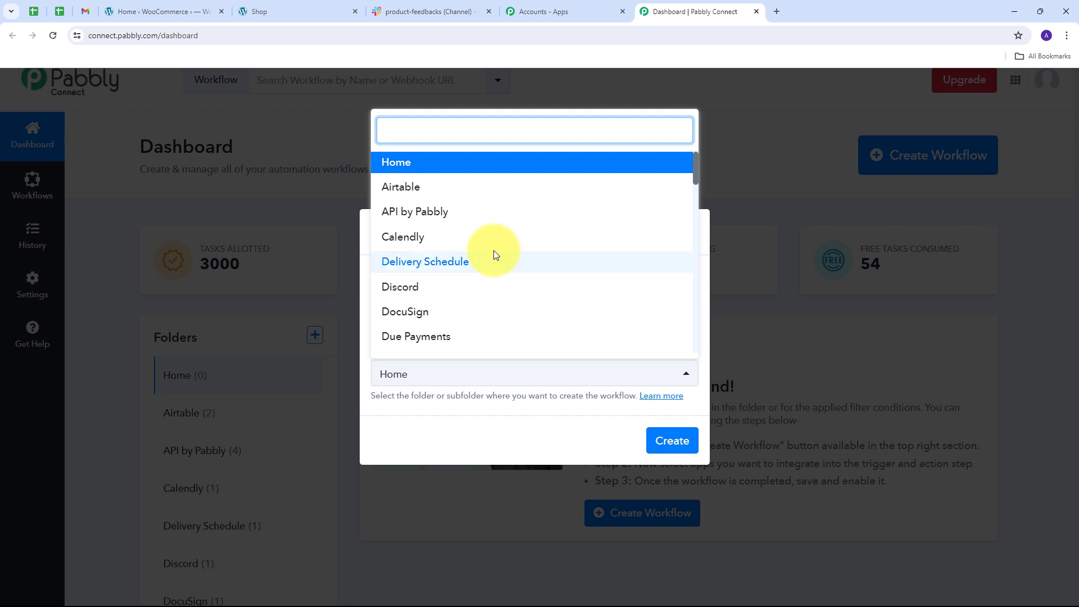
pyautogui.scroll(-1, 492, 248)
pyautogui.scroll(-8, 492, 248)
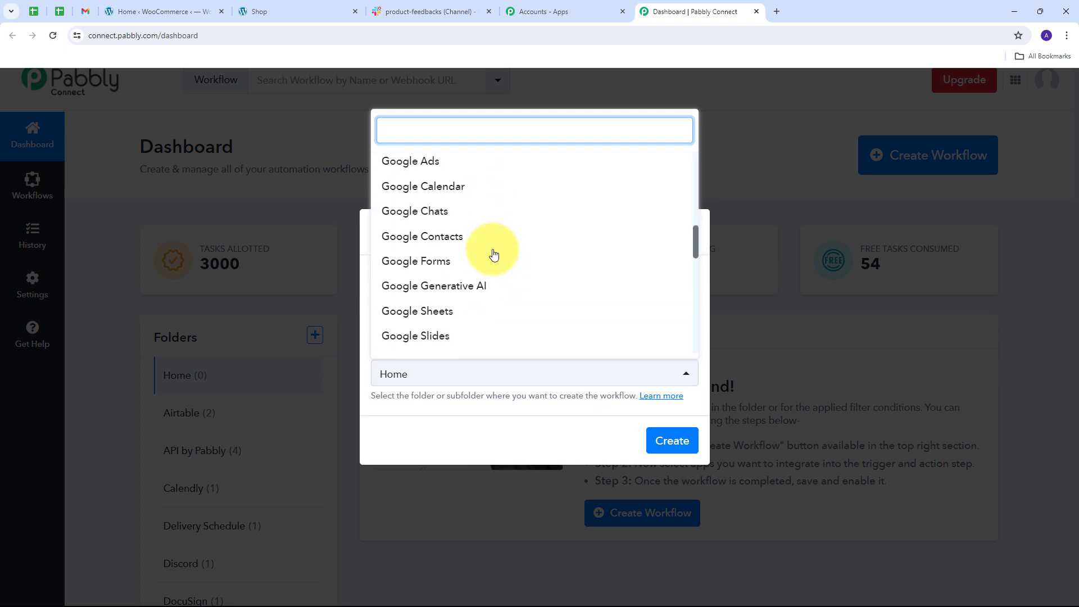
pyautogui.scroll(-7, 494, 254)
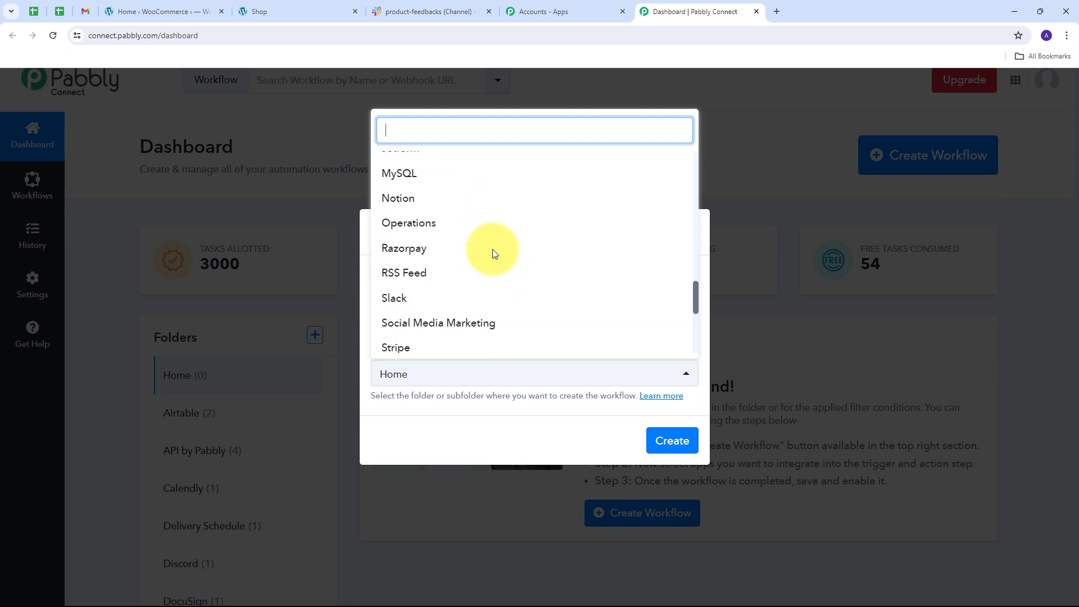
pyautogui.scroll(-4, 494, 254)
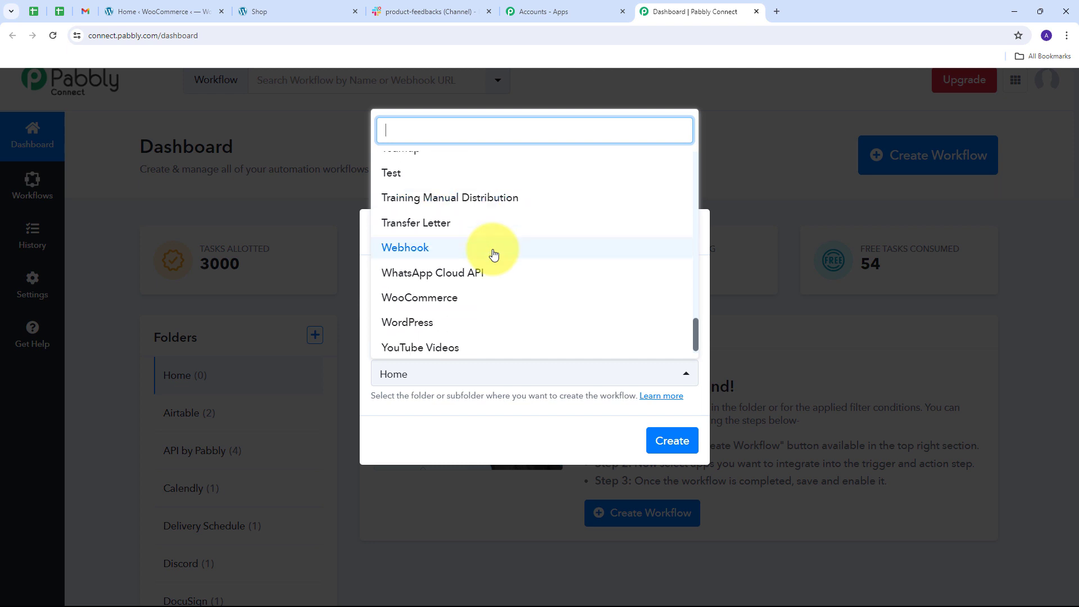
pyautogui.click(427, 307)
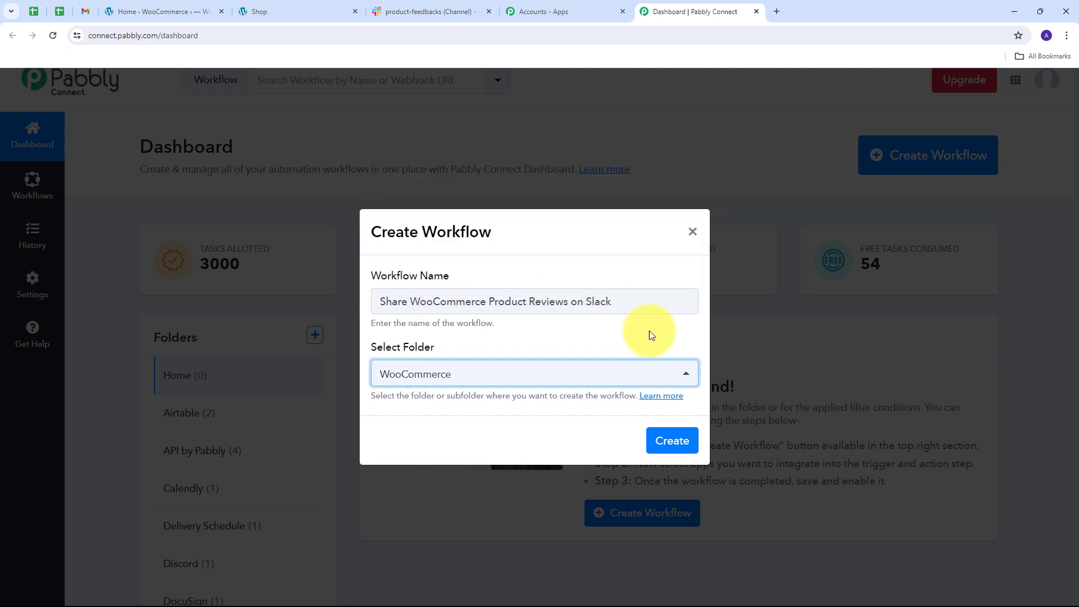
pyautogui.click(660, 449)
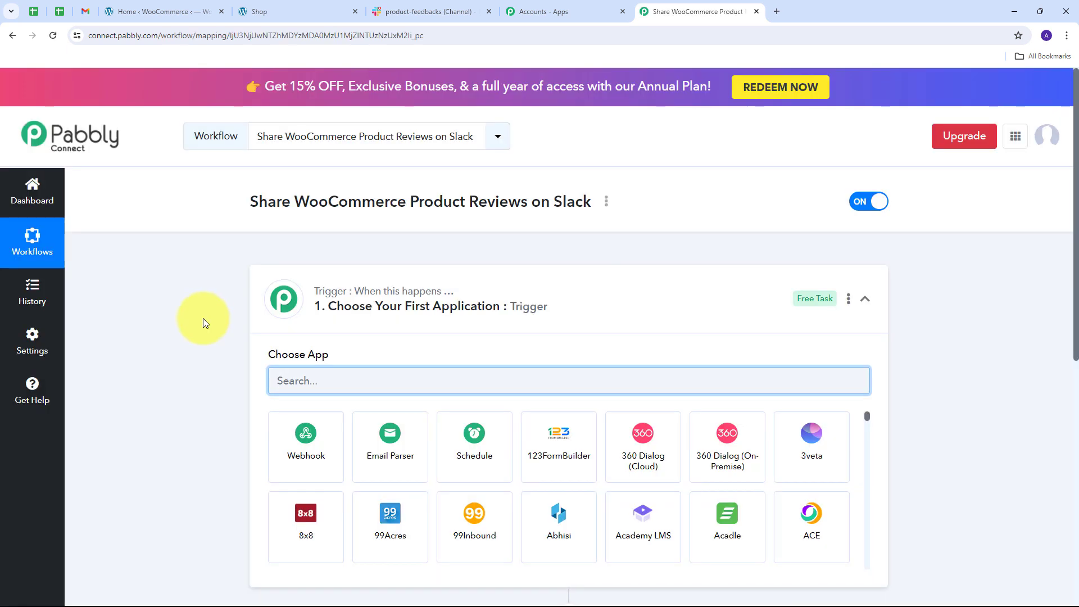
# Set the workflow's trigger application to WooCommerce with the New Product Review trigger event.
pyautogui.scroll(-3, 197, 315)
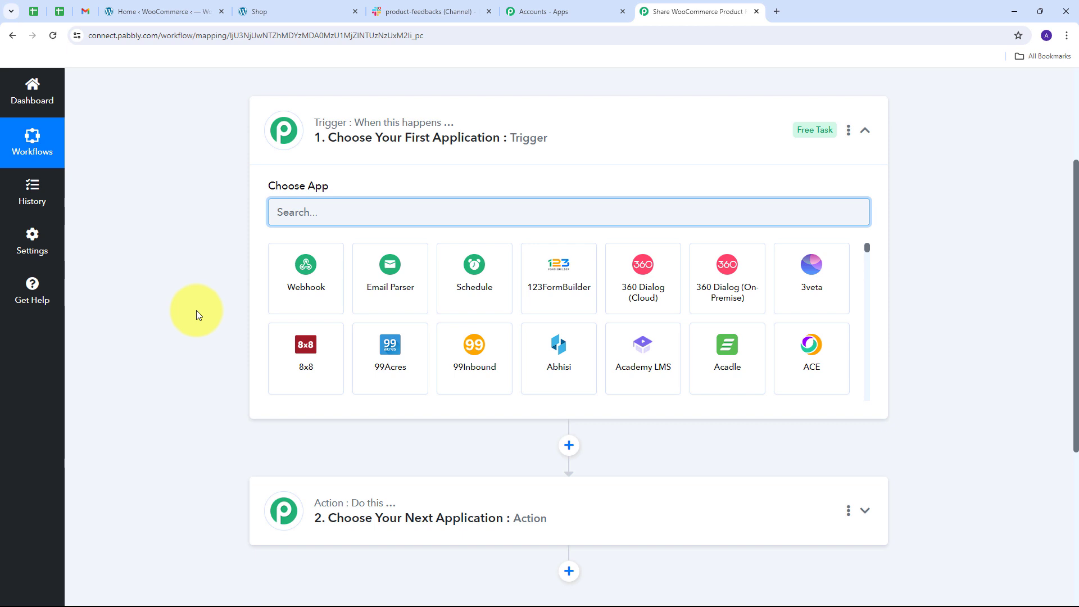
pyautogui.moveTo(341, 126)
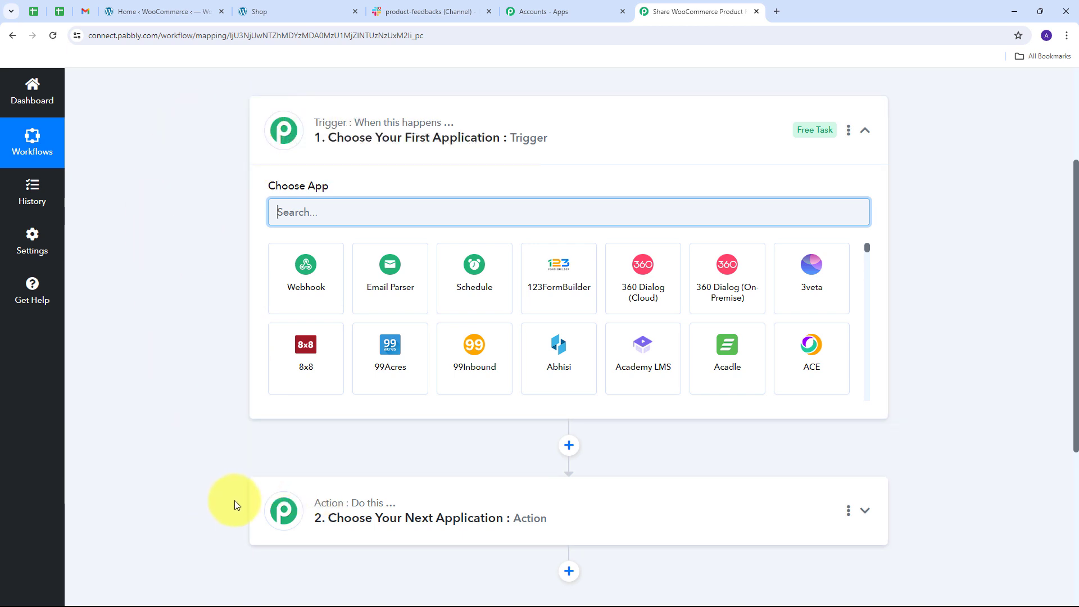
pyautogui.moveTo(379, 134)
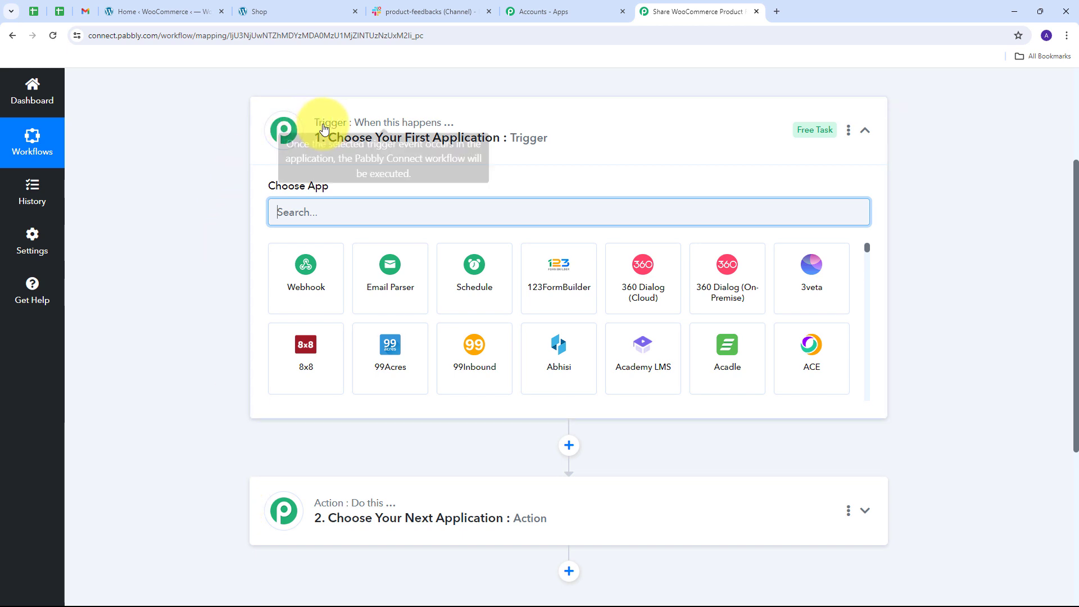
pyautogui.moveTo(324, 508)
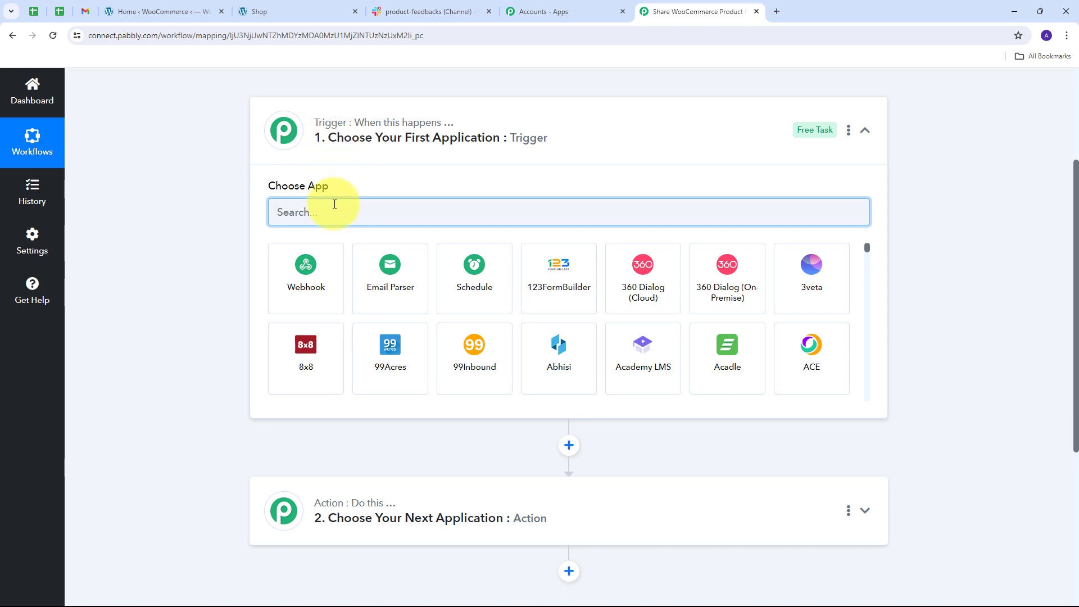
pyautogui.write('Woocommerce')
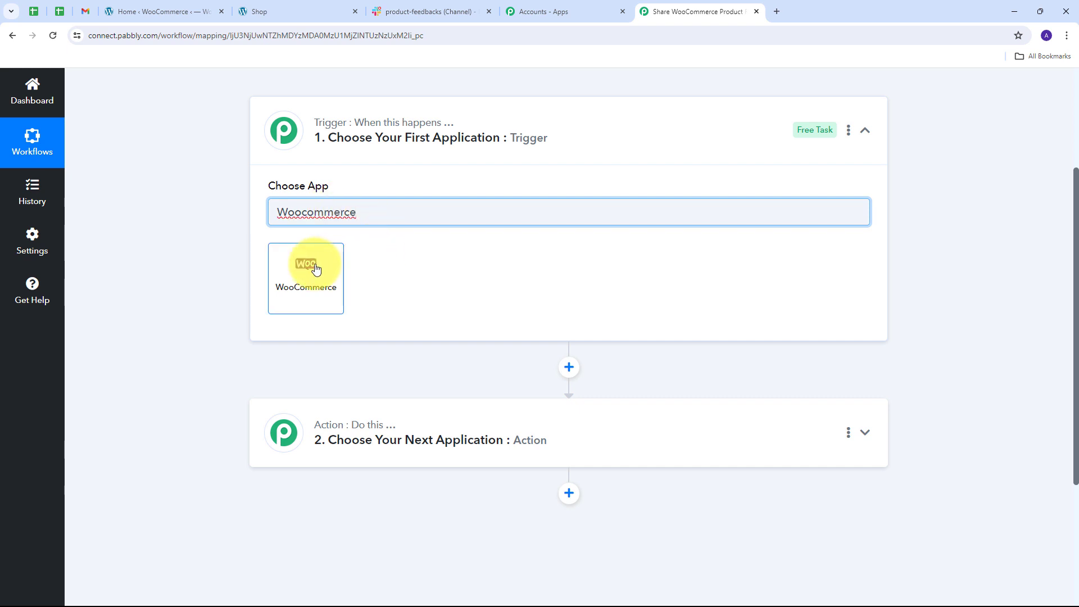
pyautogui.click(315, 268)
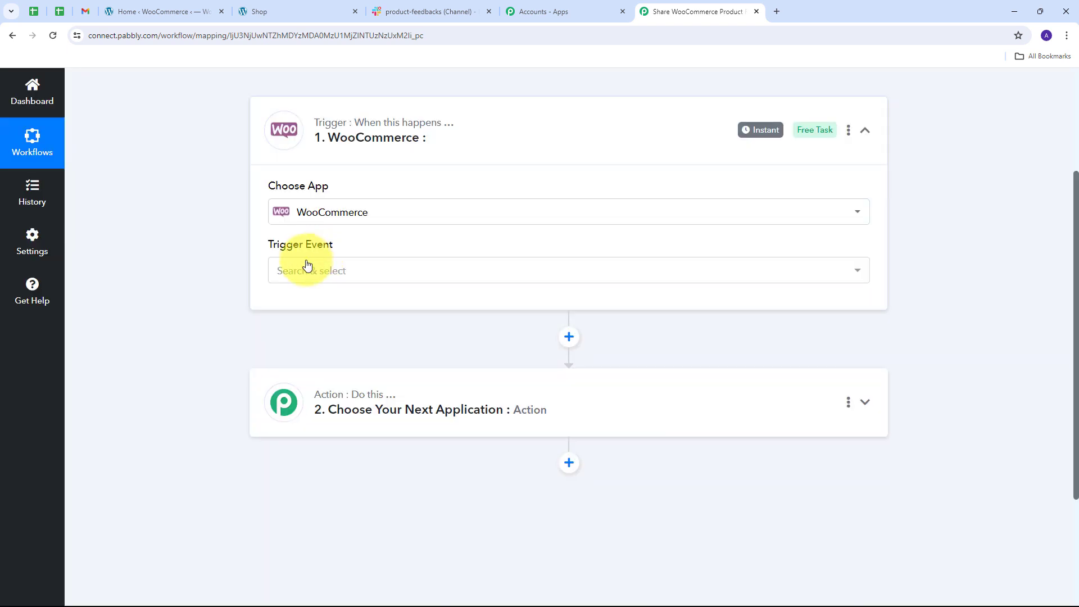
pyautogui.click(461, 272)
pyautogui.scroll(-10, 348, 349)
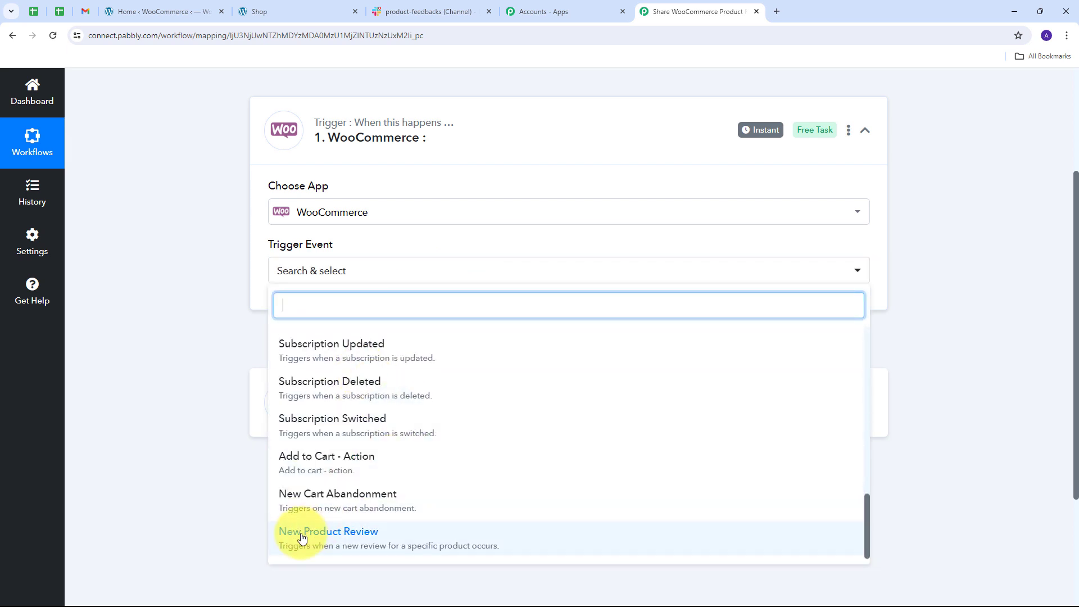
pyautogui.click(383, 538)
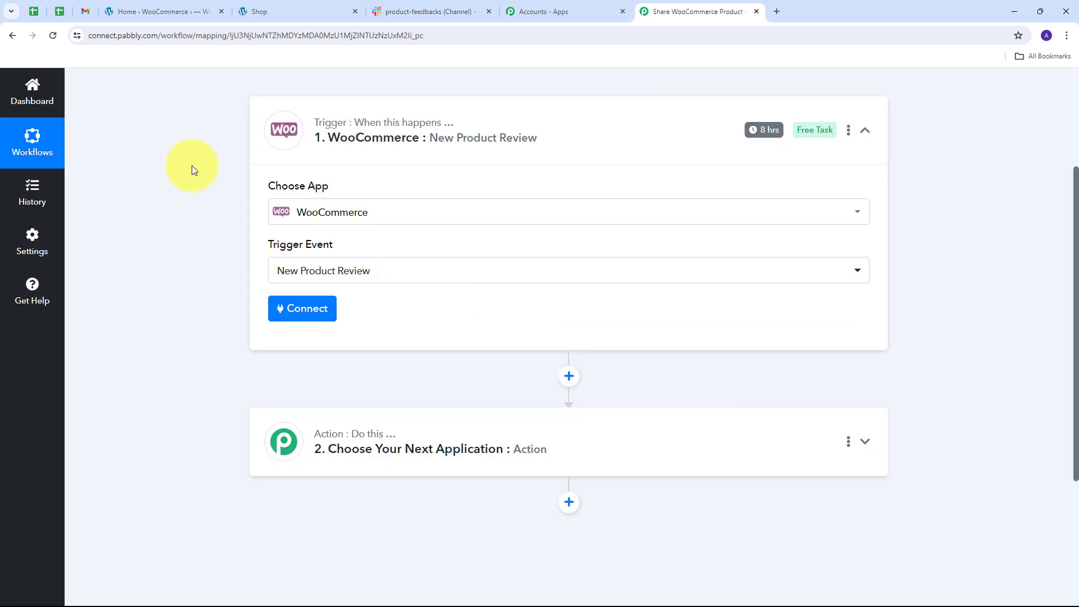
# Start a new WooCommerce connection for the trigger and review the consumer key, consumer secret and website URL it requires.
pyautogui.click(301, 309)
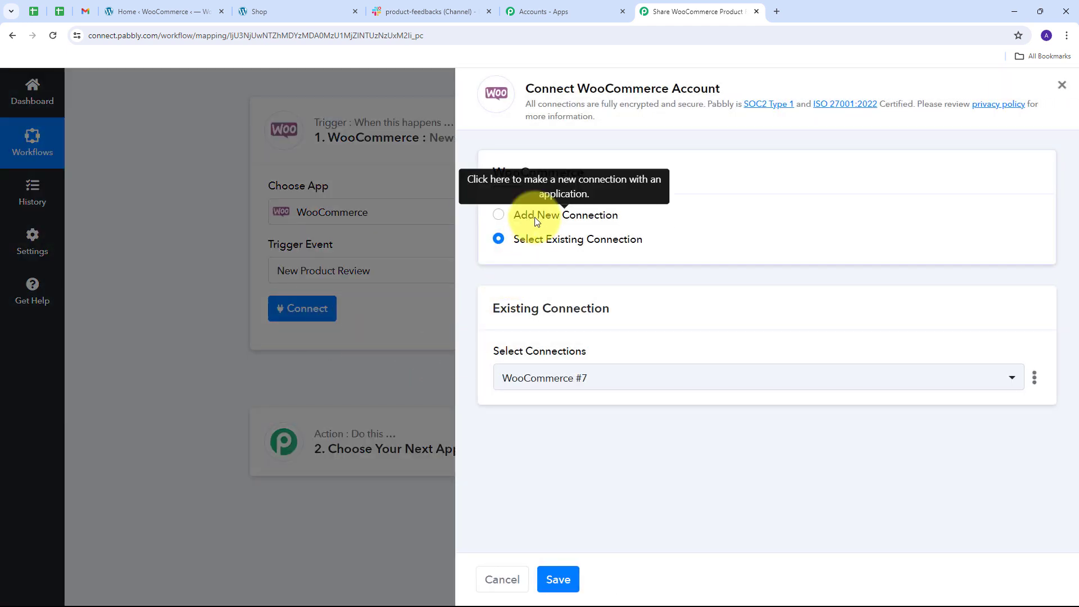
pyautogui.click(535, 217)
pyautogui.scroll(-2, 609, 211)
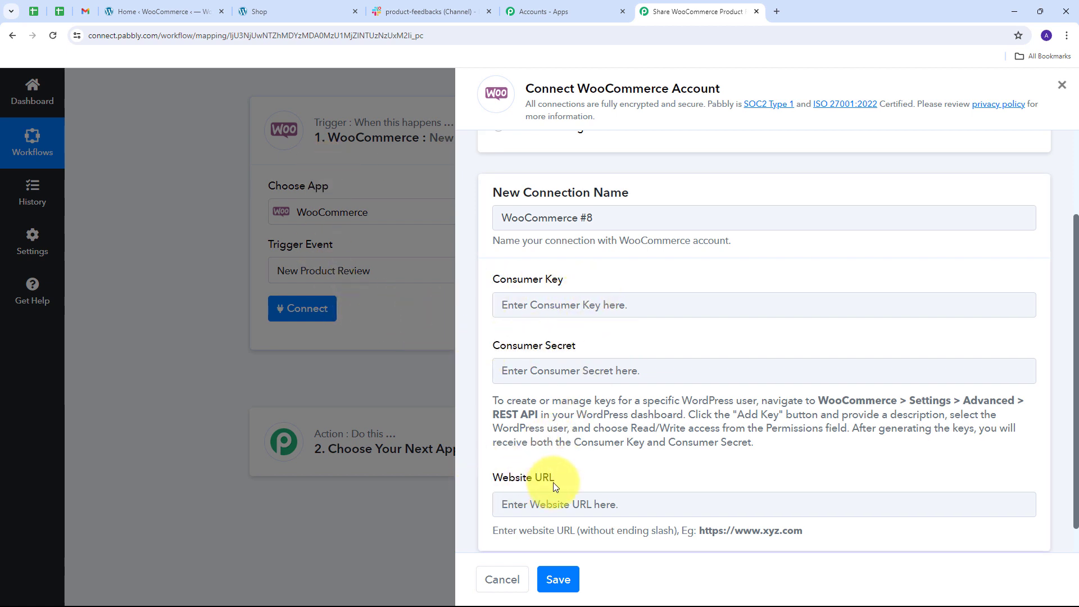
pyautogui.scroll(-1, 555, 481)
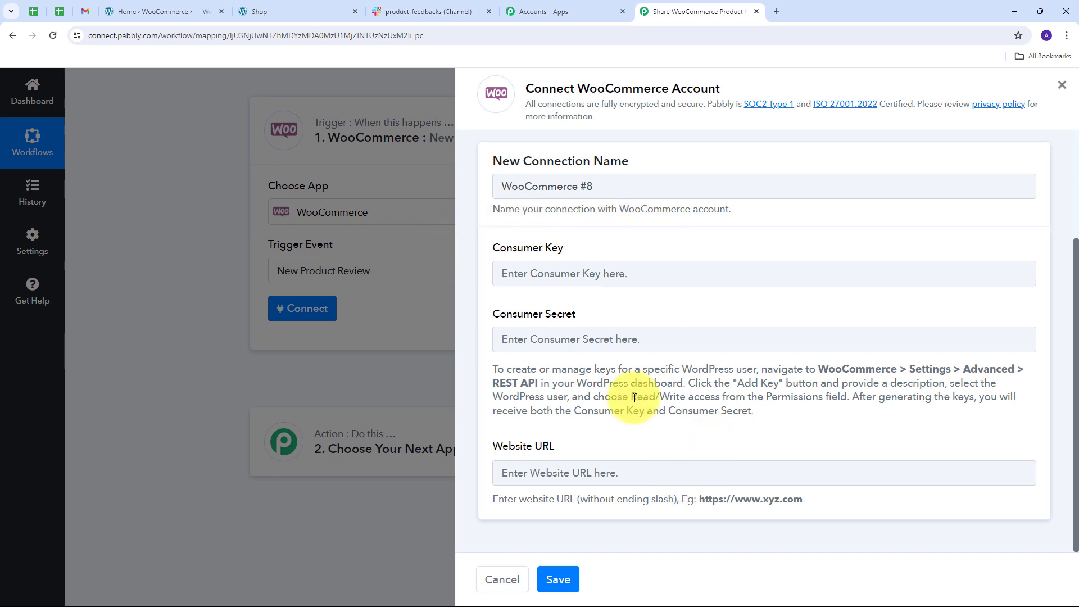
# Switch to the store's WordPress admin and open the REST API keys in WooCommerce's advanced settings.
pyautogui.click(160, 11)
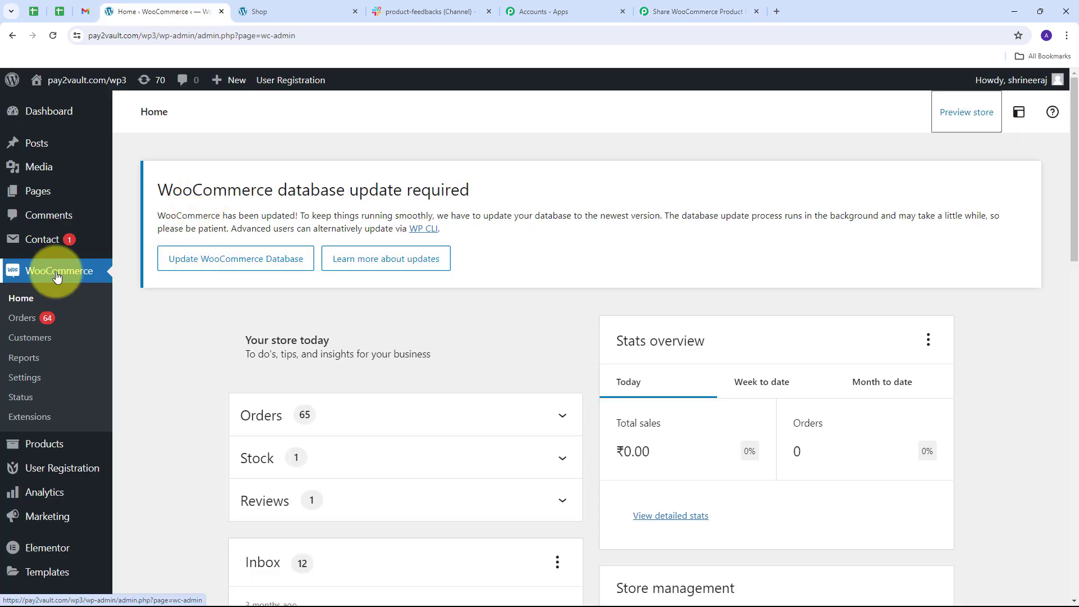
pyautogui.click(34, 377)
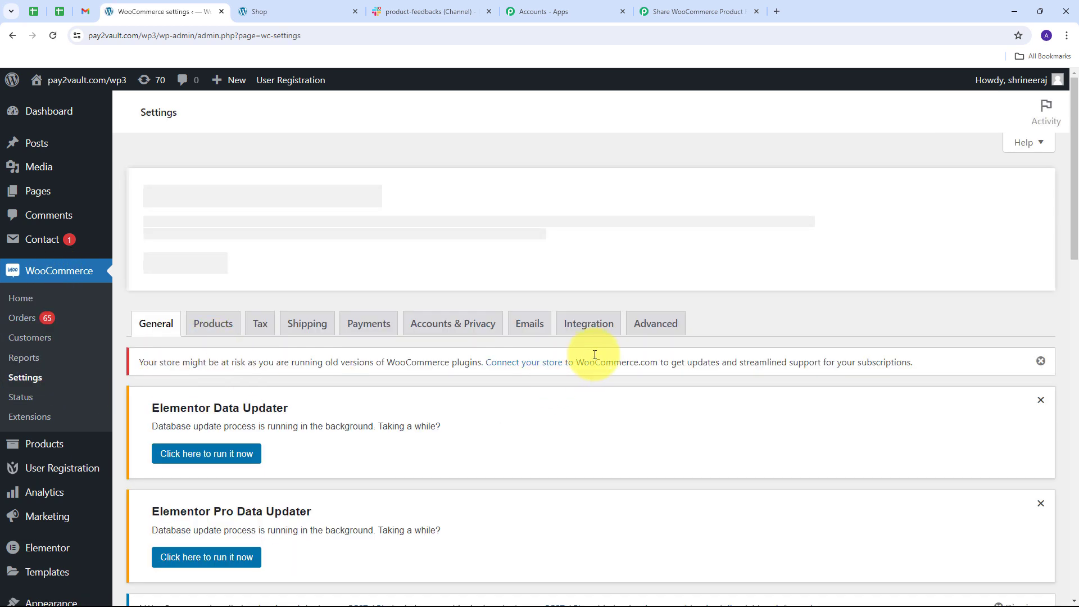
pyautogui.click(653, 333)
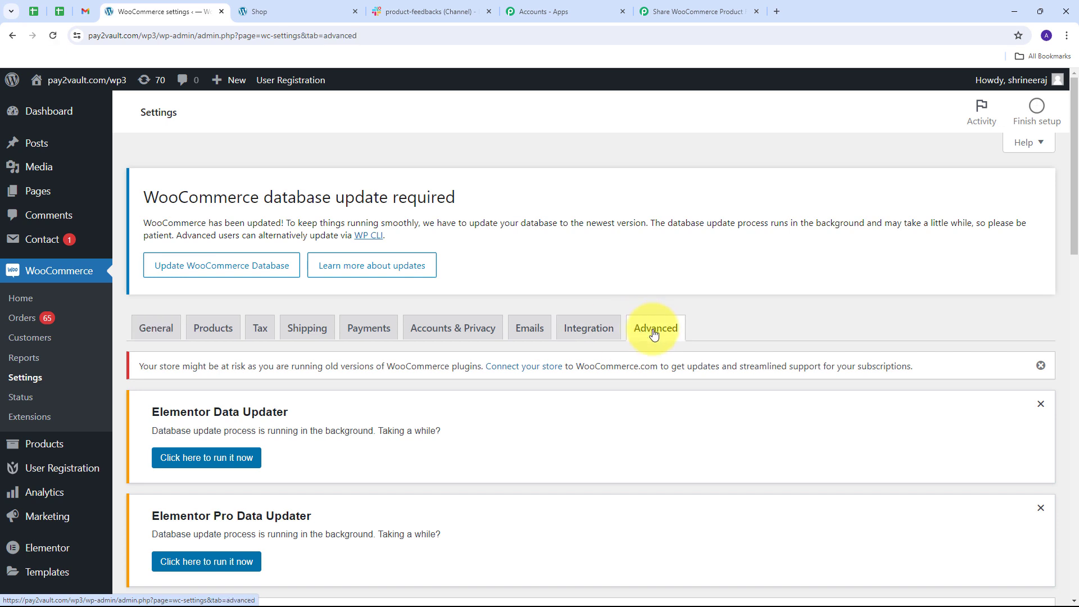
pyautogui.scroll(-5, 339, 292)
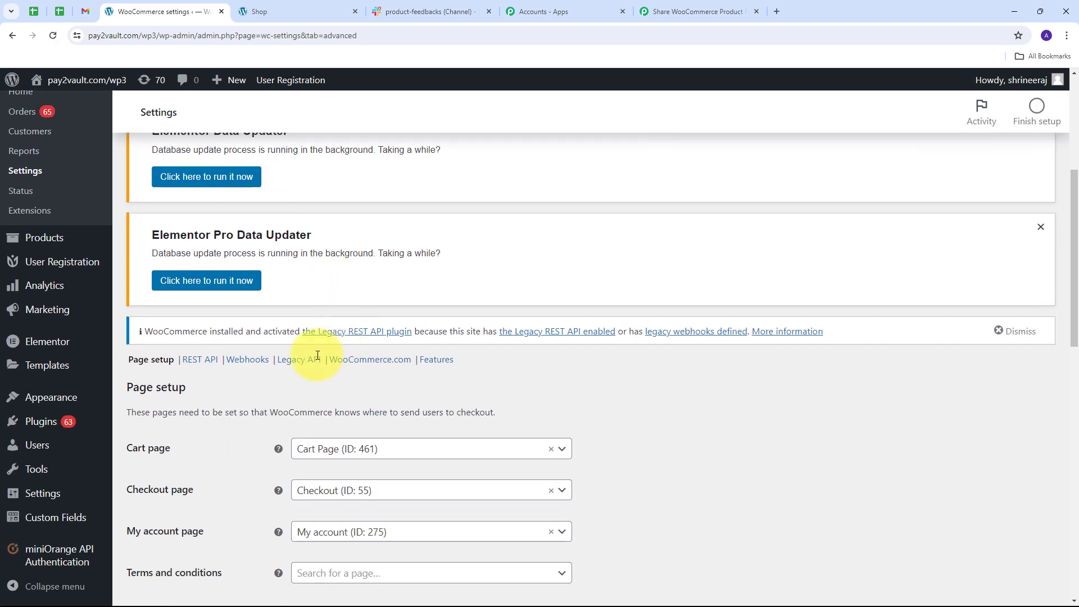
pyautogui.click(201, 361)
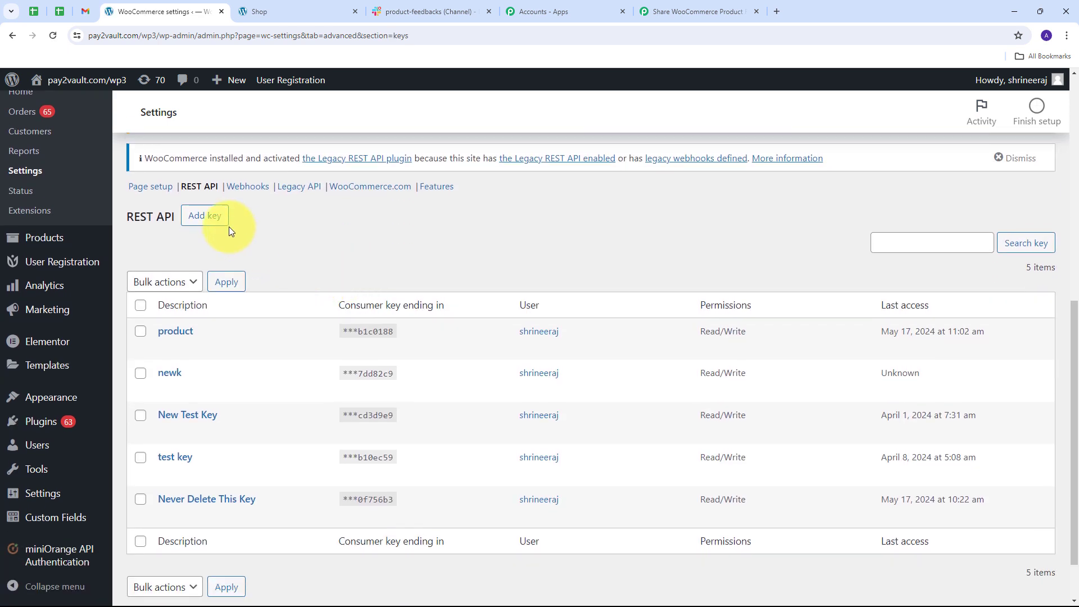
# Generate a WooCommerce REST API key described as "New Reviews" with Read/Write permissions.
pyautogui.click(214, 223)
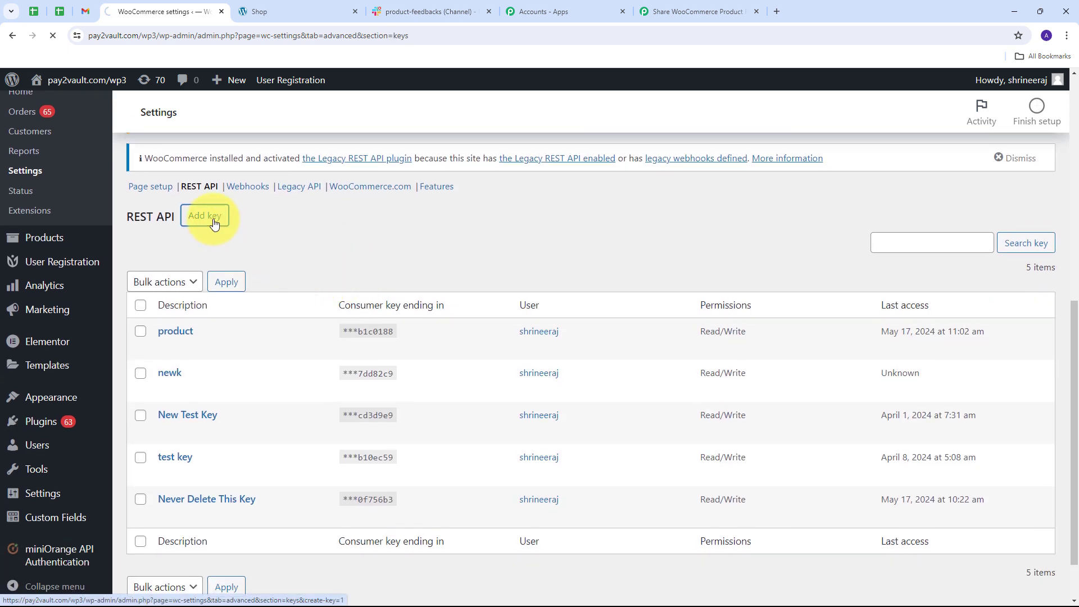
pyautogui.scroll(-4, 281, 302)
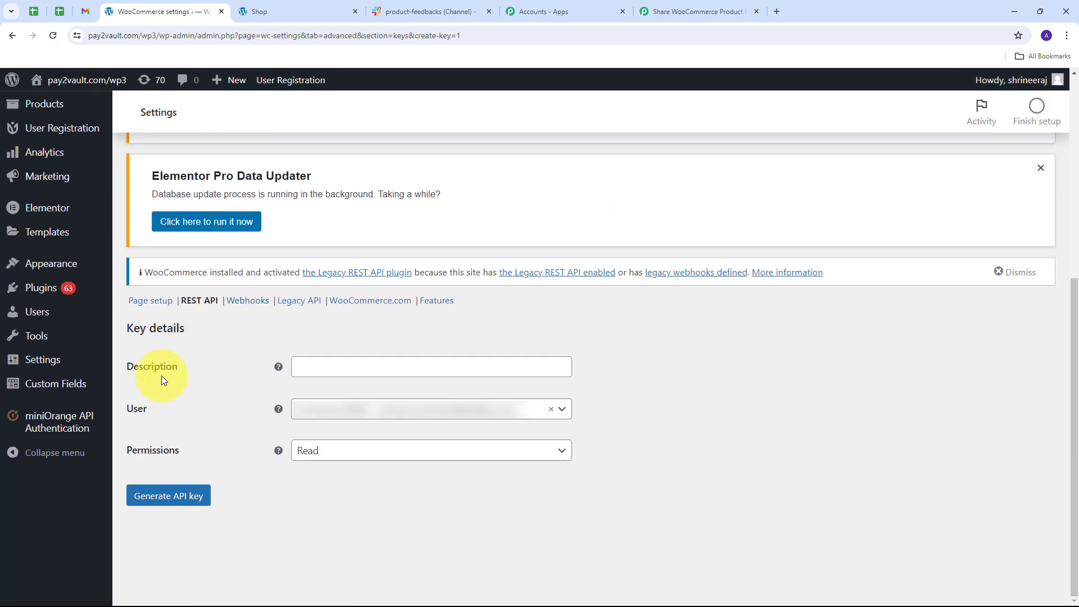
pyautogui.click(327, 369)
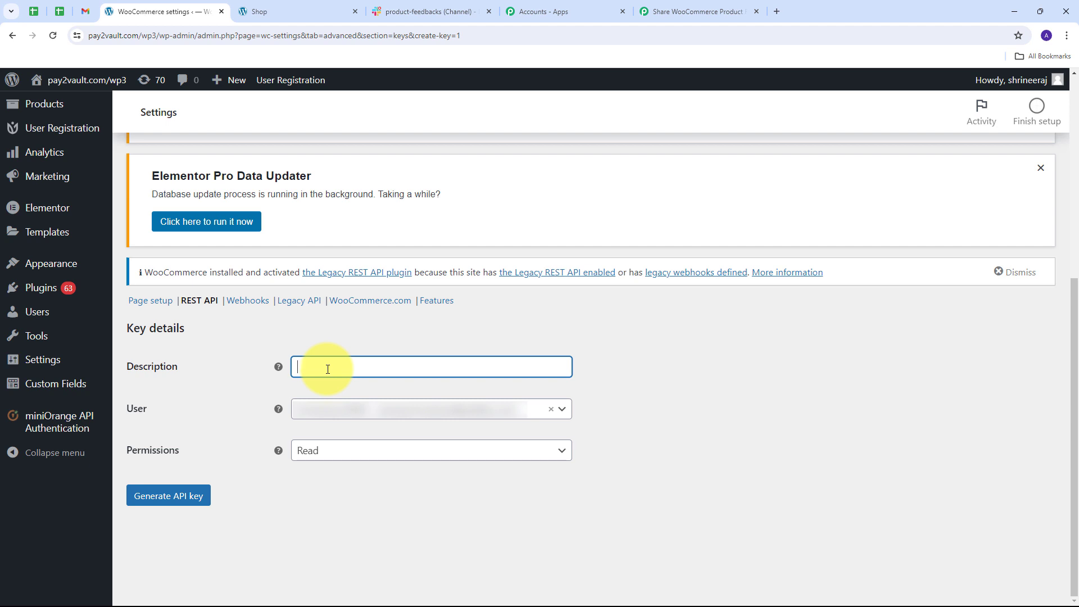
pyautogui.write('New Reviews')
pyautogui.click(520, 456)
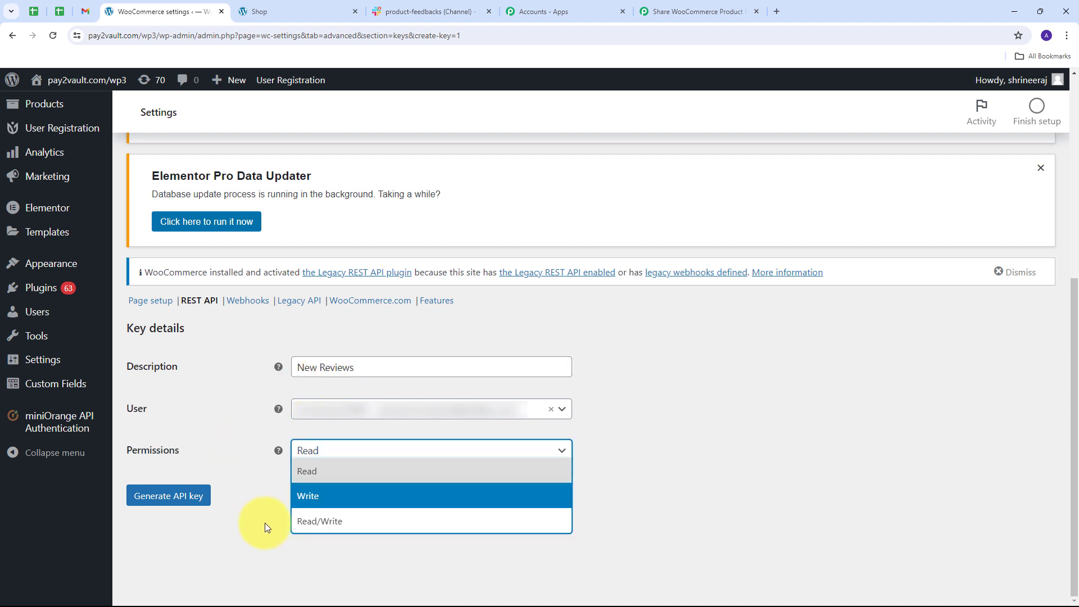
pyautogui.click(313, 522)
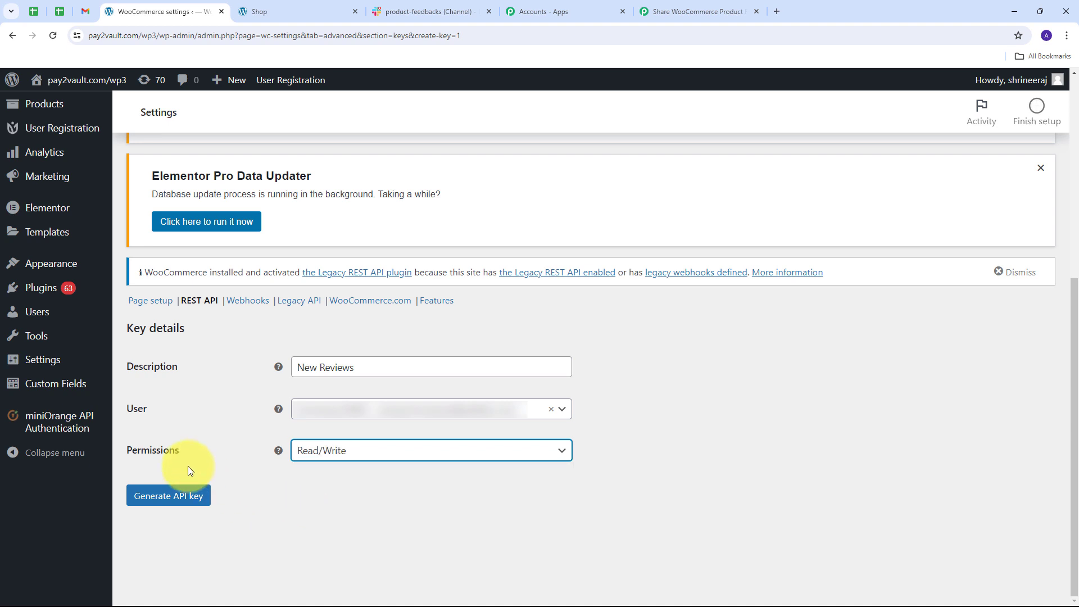
pyautogui.click(178, 499)
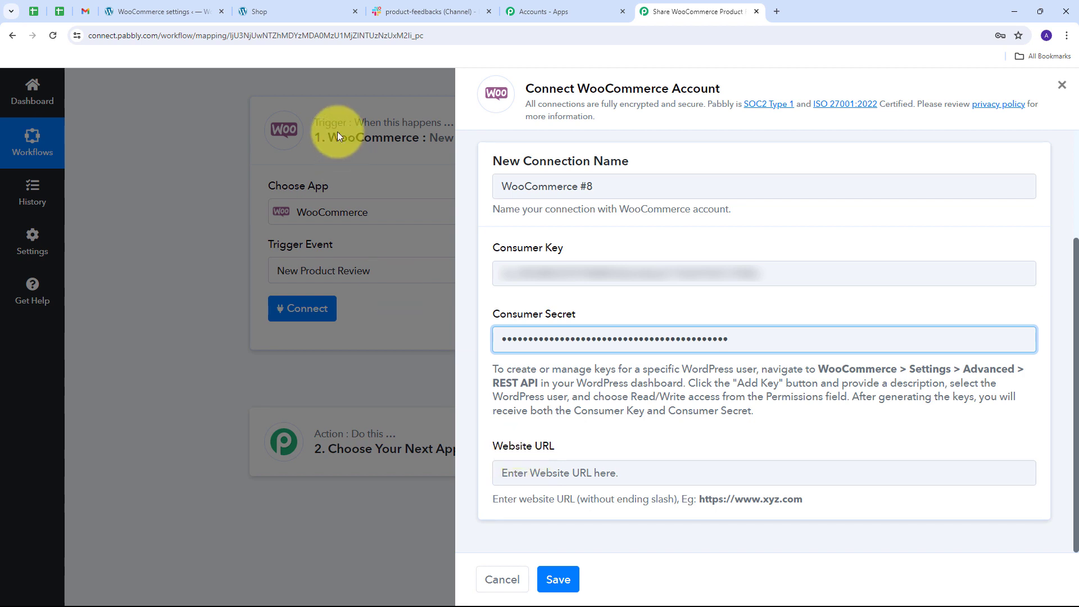
pyautogui.click(331, 12)
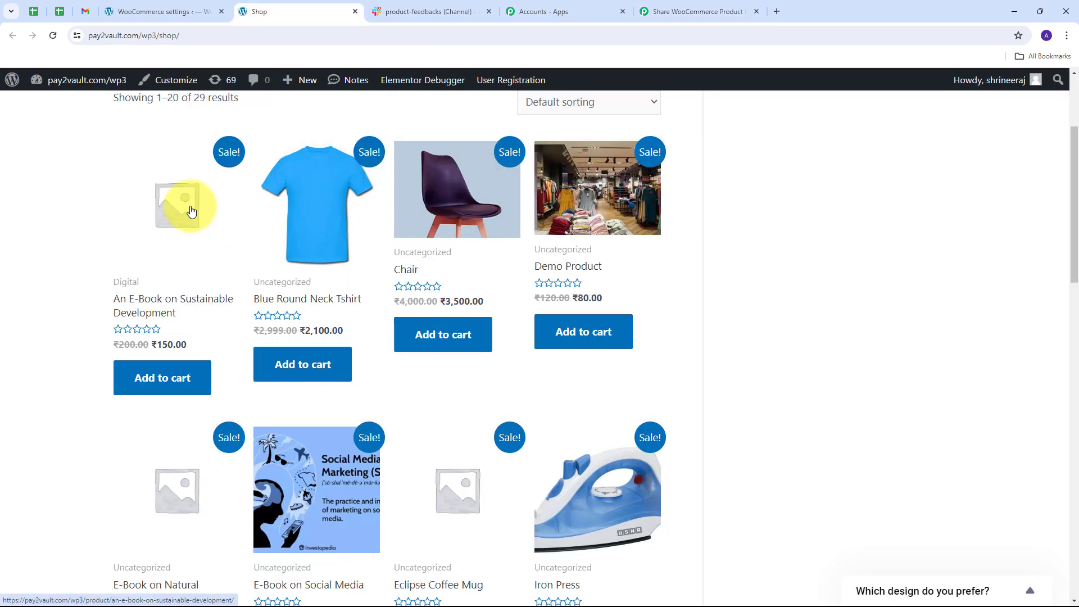
pyautogui.scroll(3, 191, 211)
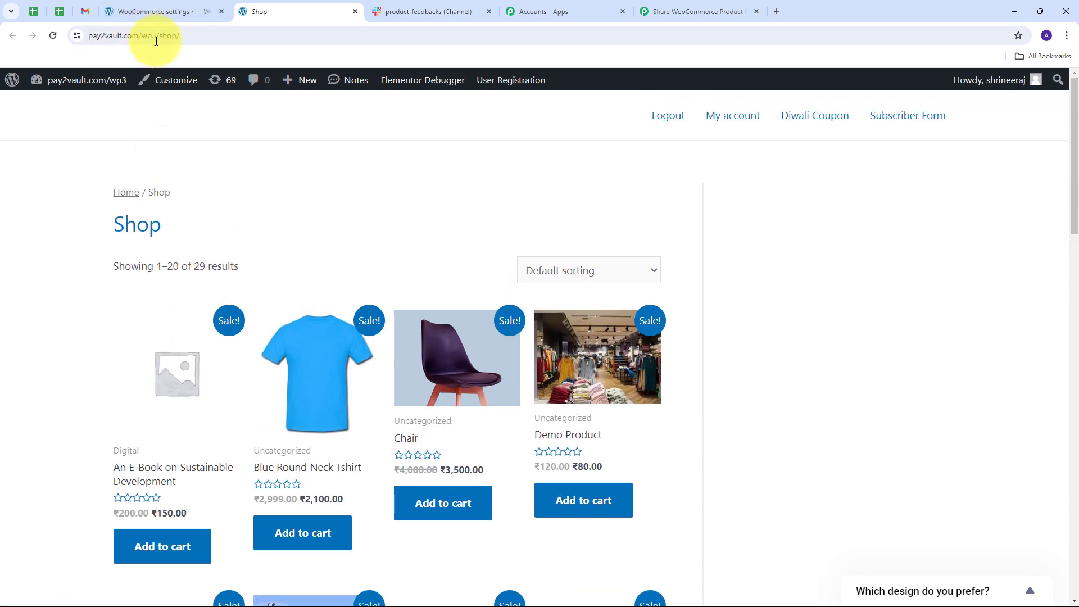
pyautogui.click(191, 35)
pyautogui.click(191, 35)
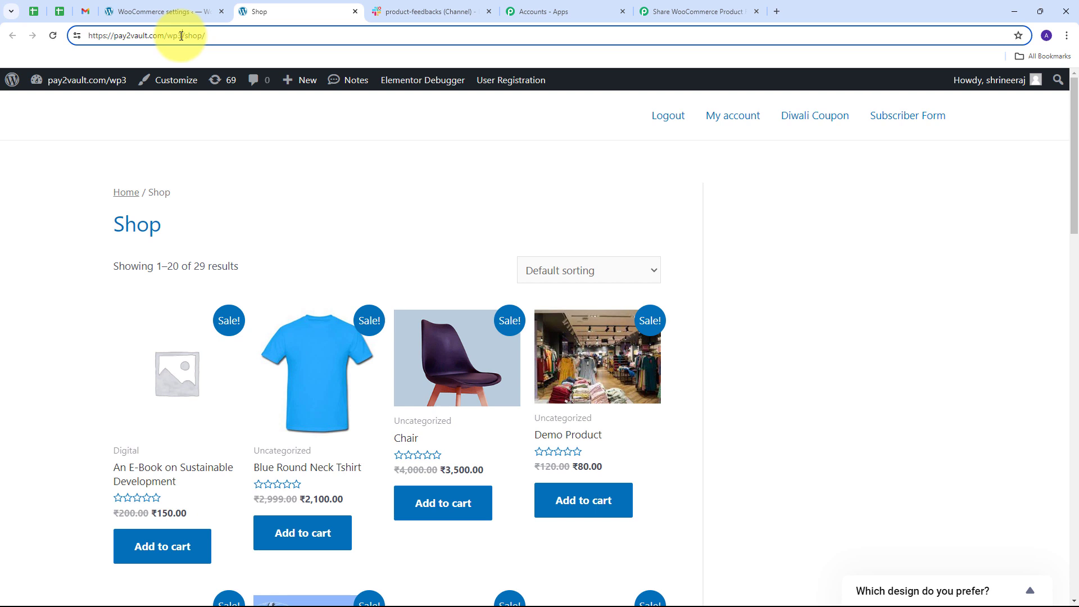
pyautogui.moveTo(181, 36); pyautogui.dragTo(89, 37)
pyautogui.hotkey('ctrl', 'c')
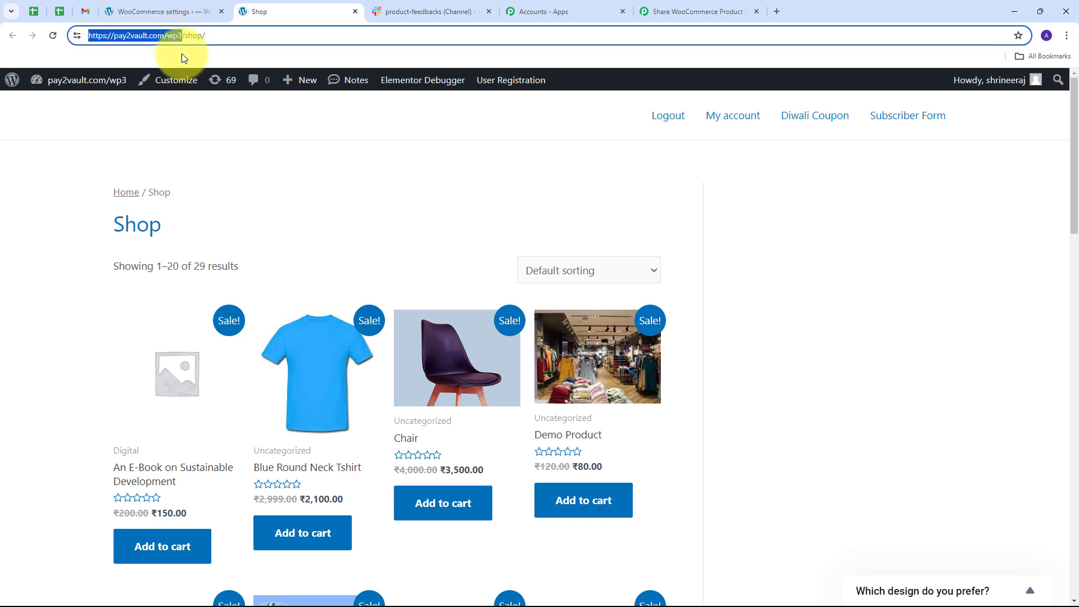
pyautogui.click(680, 9)
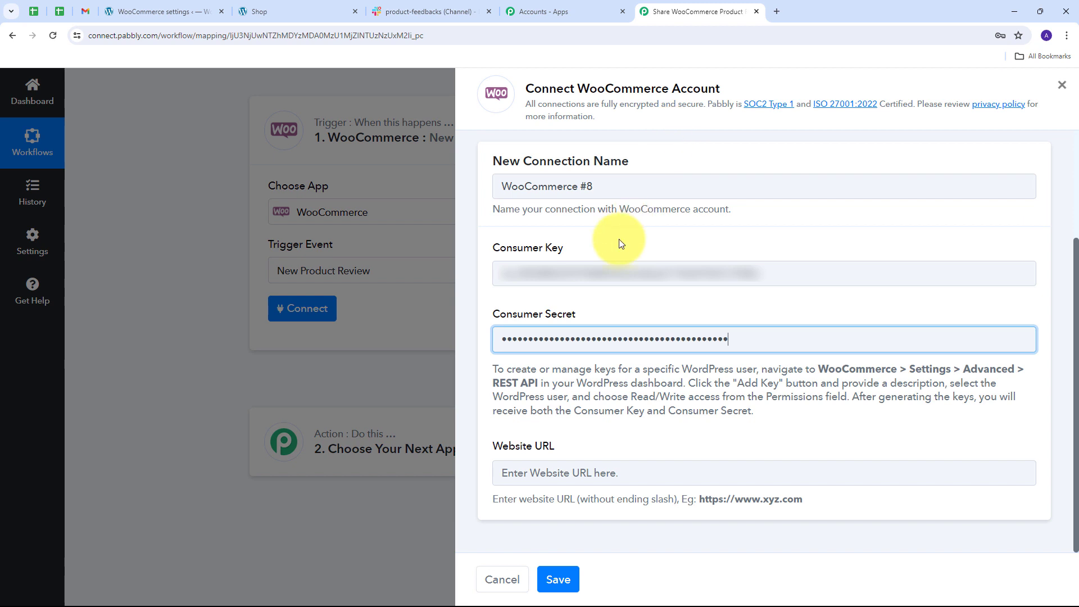
pyautogui.click(558, 473)
pyautogui.hotkey('ctrl', 'v')
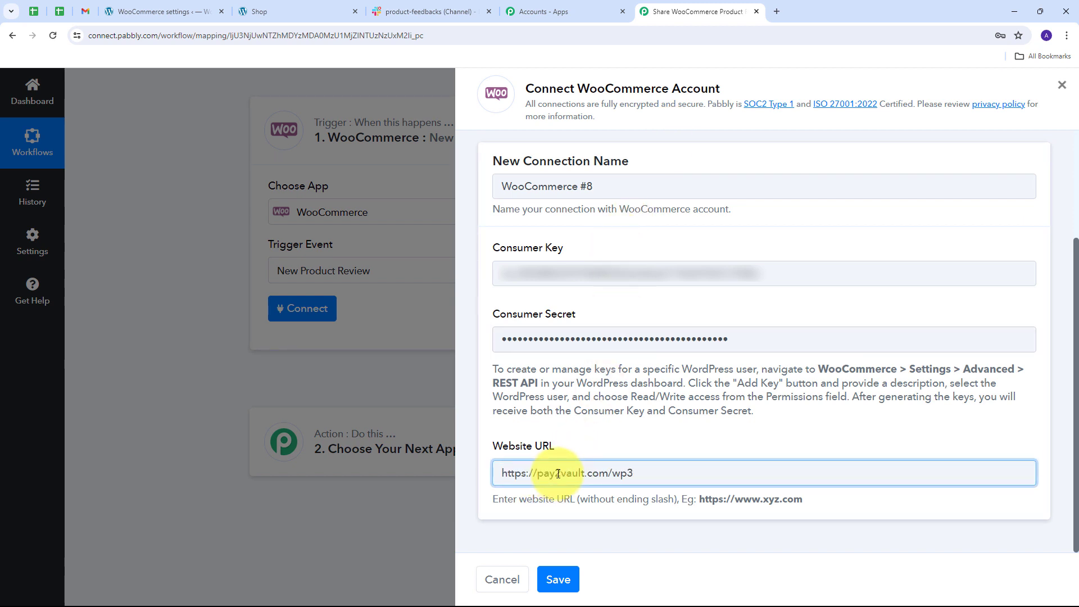
pyautogui.click(553, 579)
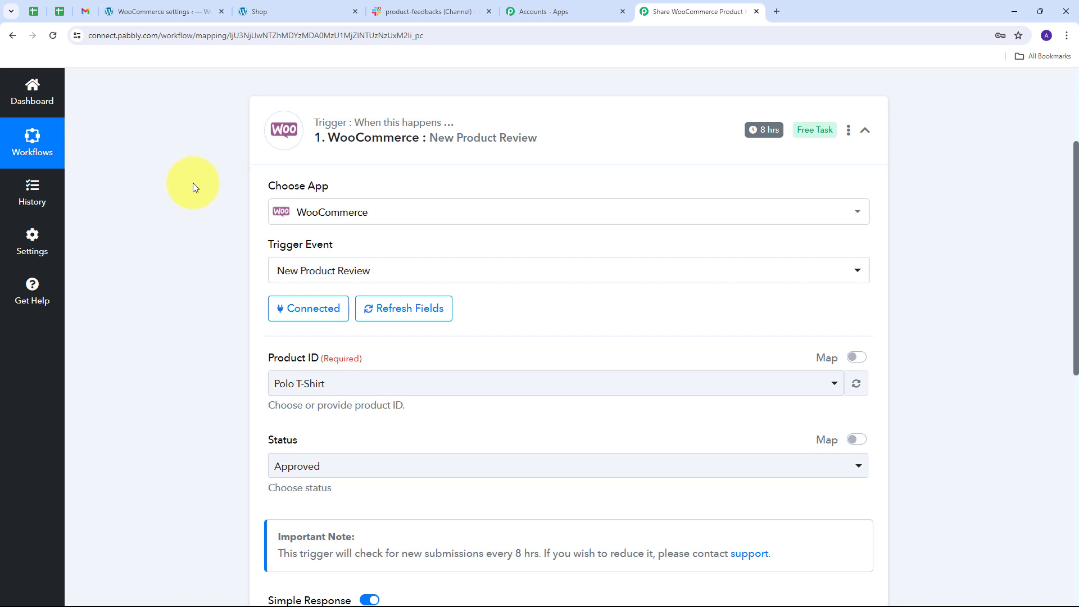
# Set the trigger's product to Polo T-Shirt and its review status to All, and read the note on the checking interval.
pyautogui.scroll(-2, 164, 236)
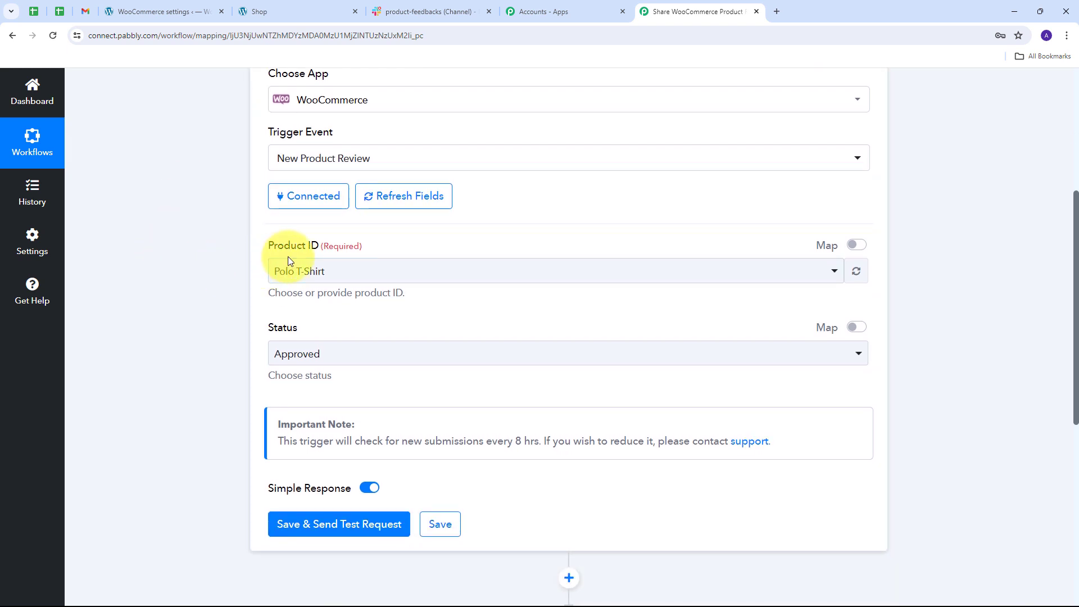
pyautogui.click(692, 278)
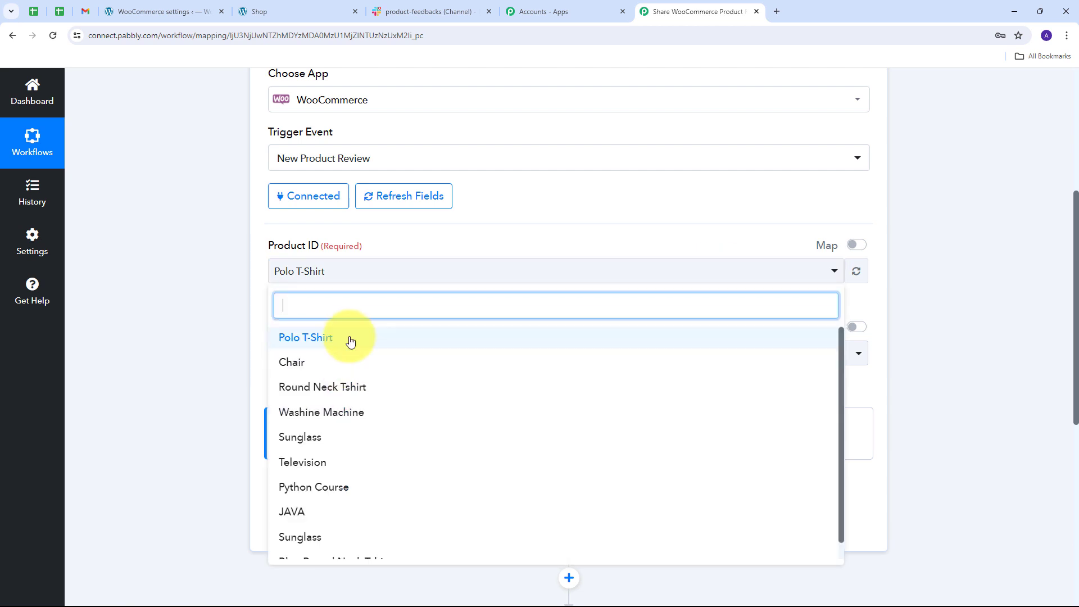
pyautogui.scroll(-1, 371, 465)
pyautogui.scroll(1, 374, 463)
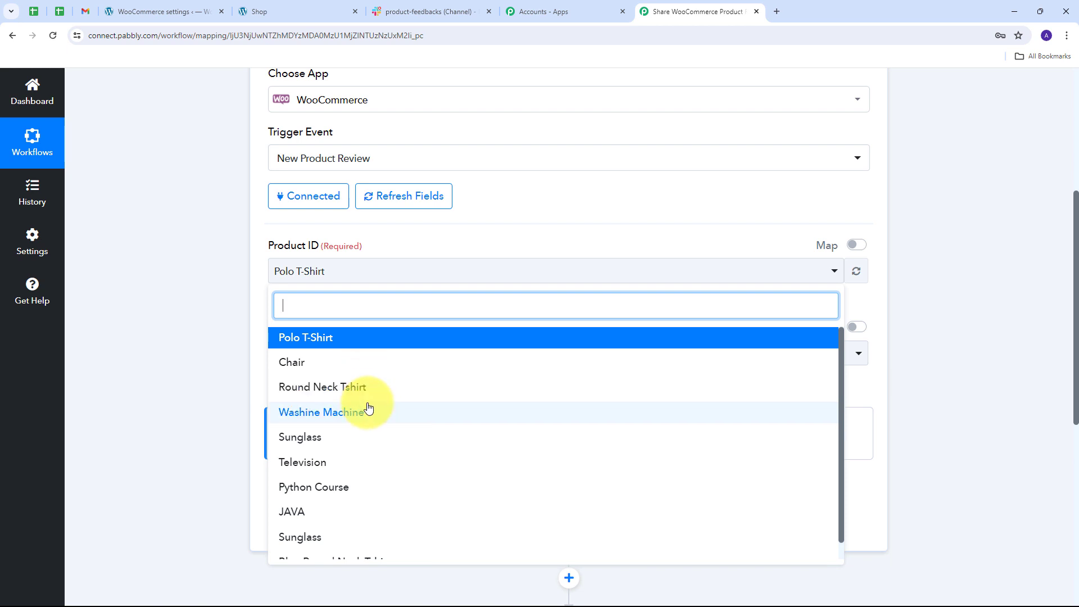
pyautogui.click(328, 344)
pyautogui.scroll(-1, 586, 246)
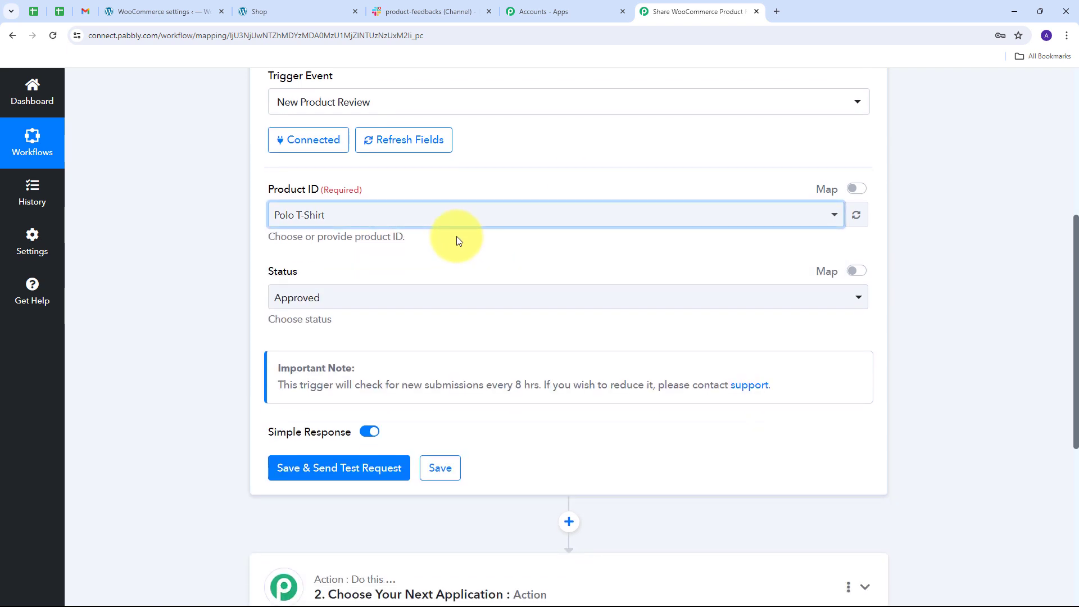
pyautogui.click(568, 302)
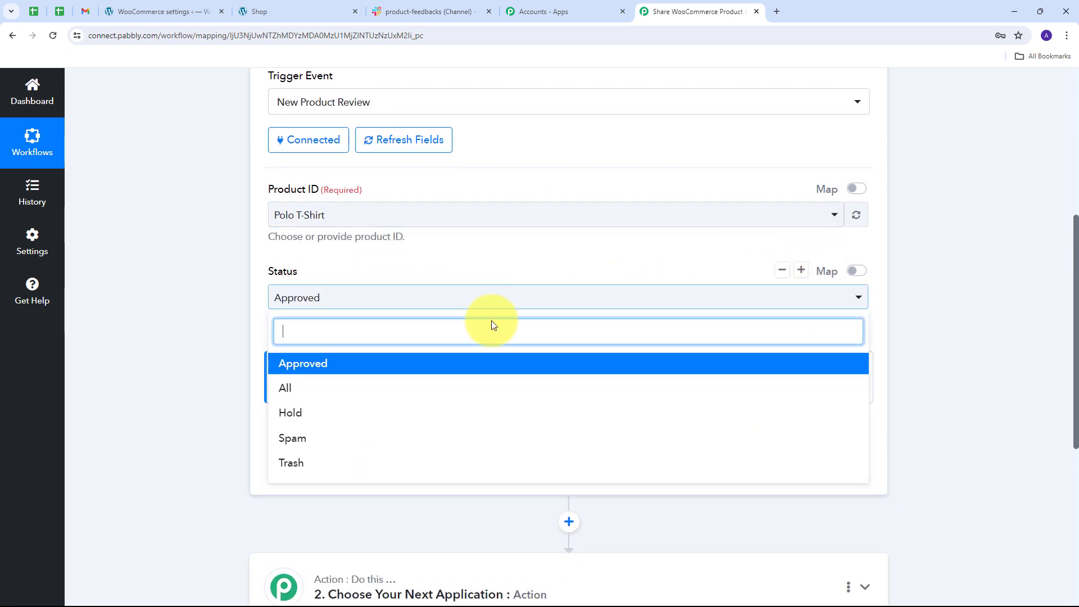
pyautogui.click(302, 389)
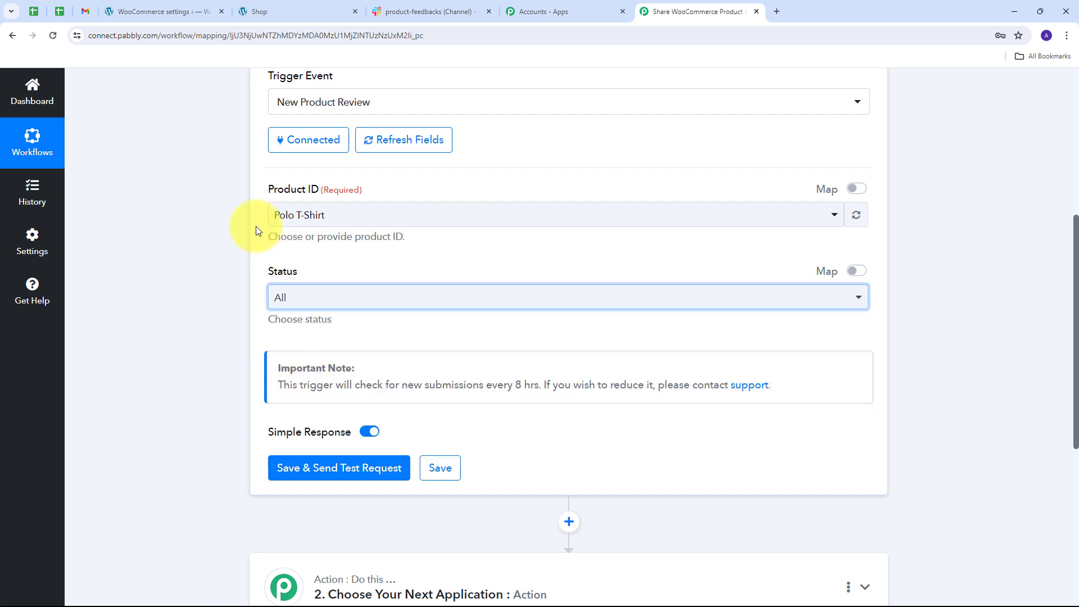
pyautogui.moveTo(278, 369); pyautogui.dragTo(373, 368)
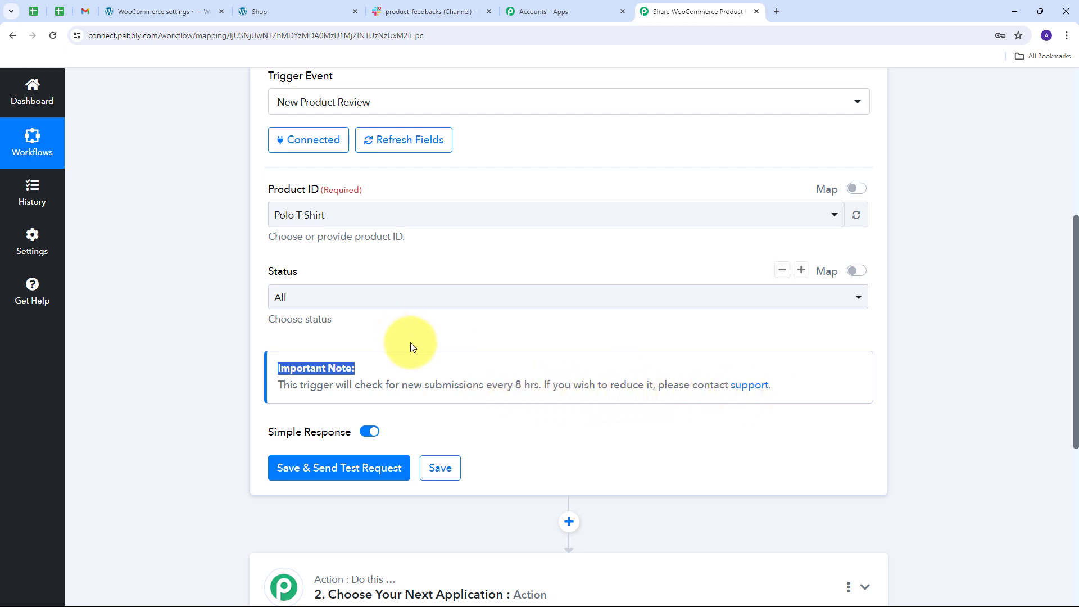
pyautogui.click(391, 343)
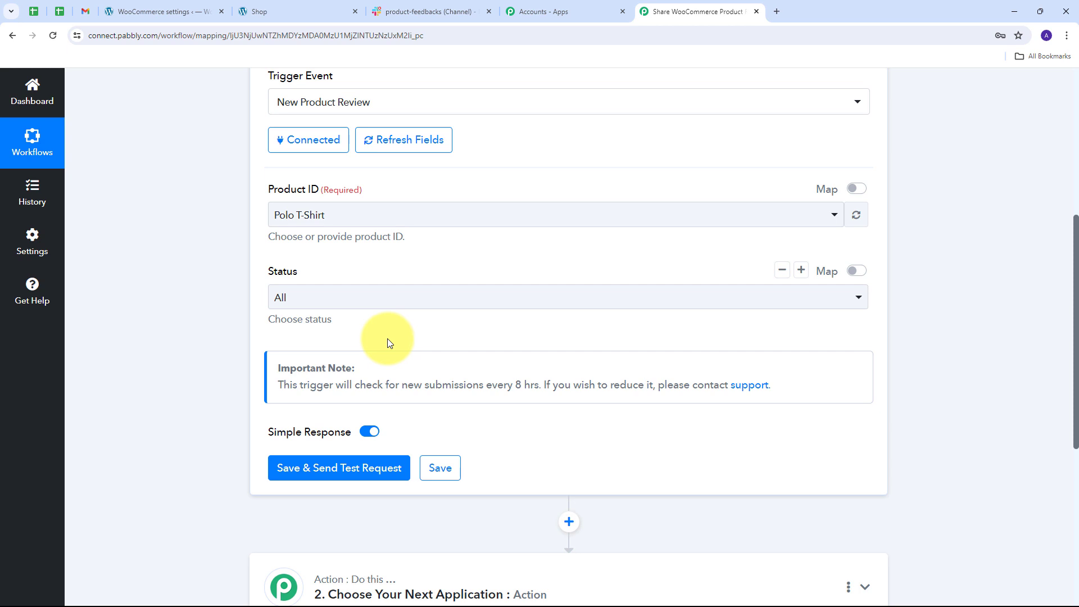
# Switch to the store and submit a five-star review reading "This is the best polo t-shirt" on the Polo T-Shirt product.
pyautogui.click(270, 11)
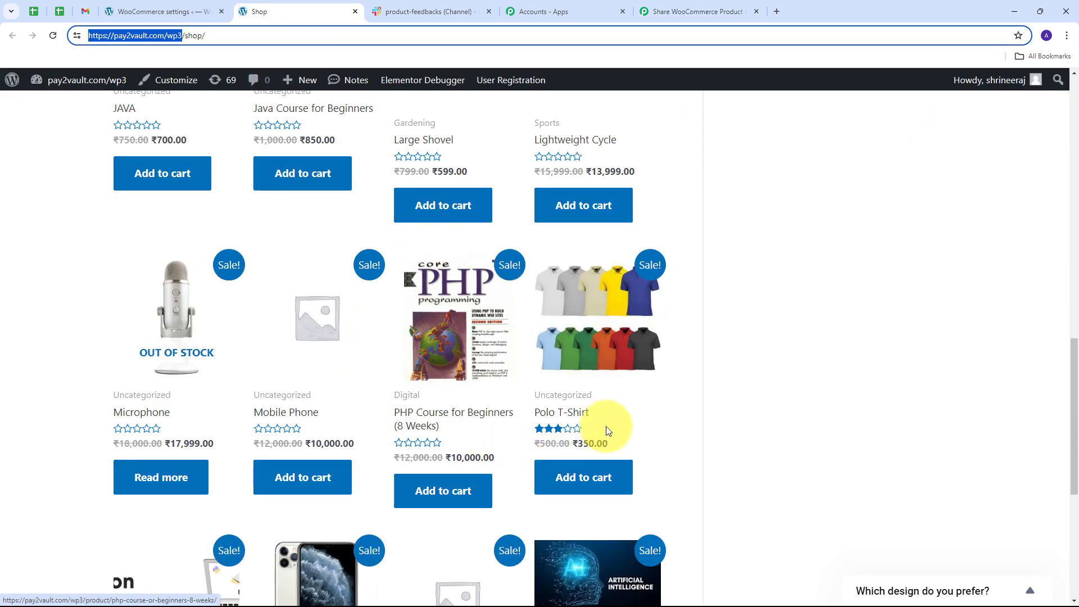
pyautogui.click(594, 330)
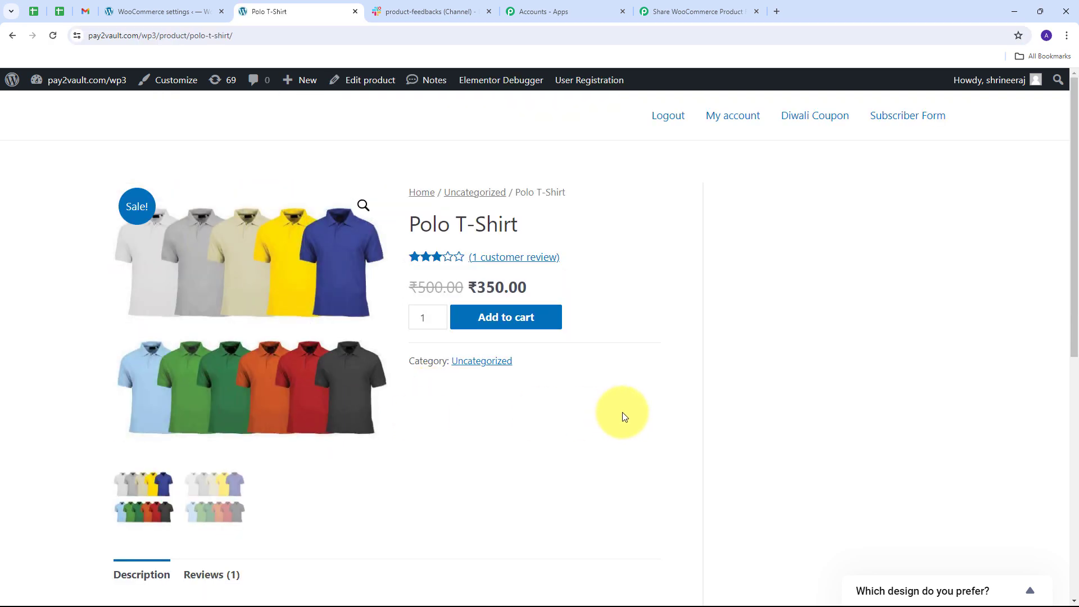
pyautogui.scroll(-3, 559, 410)
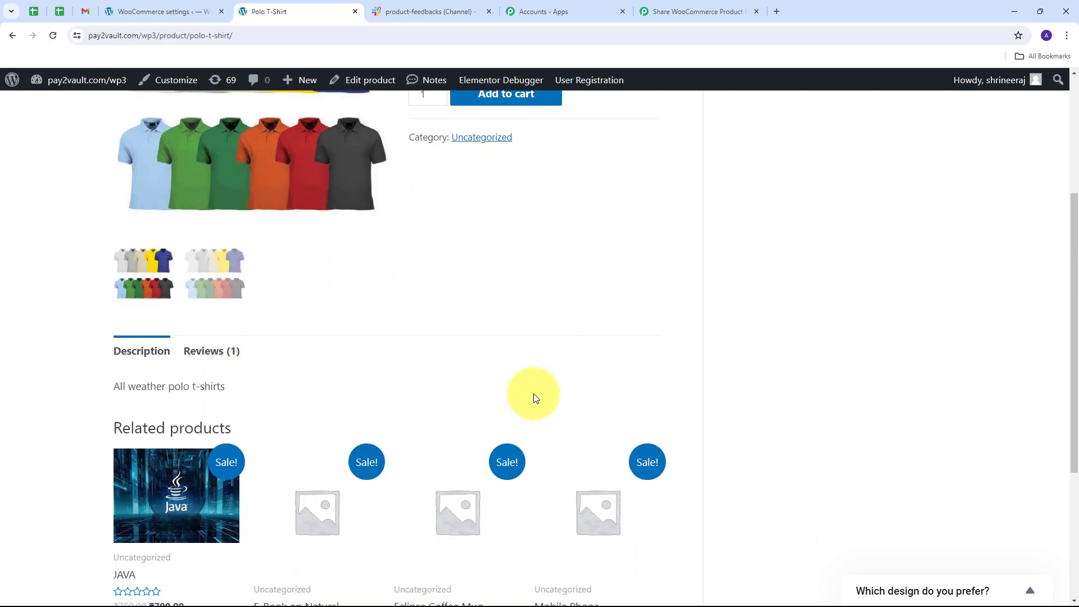
pyautogui.click(210, 355)
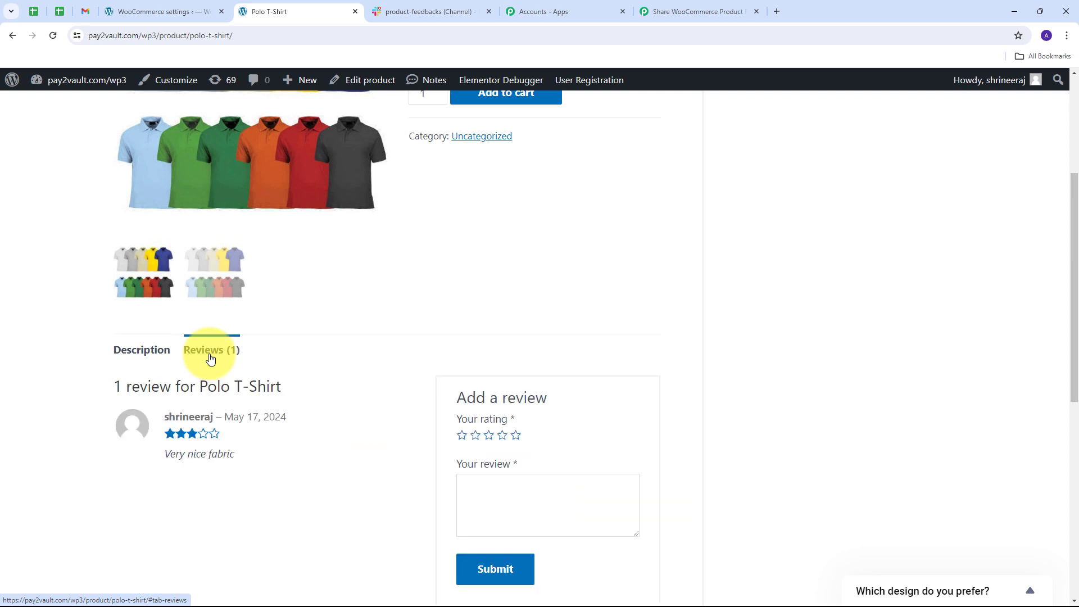
pyautogui.scroll(-2, 622, 383)
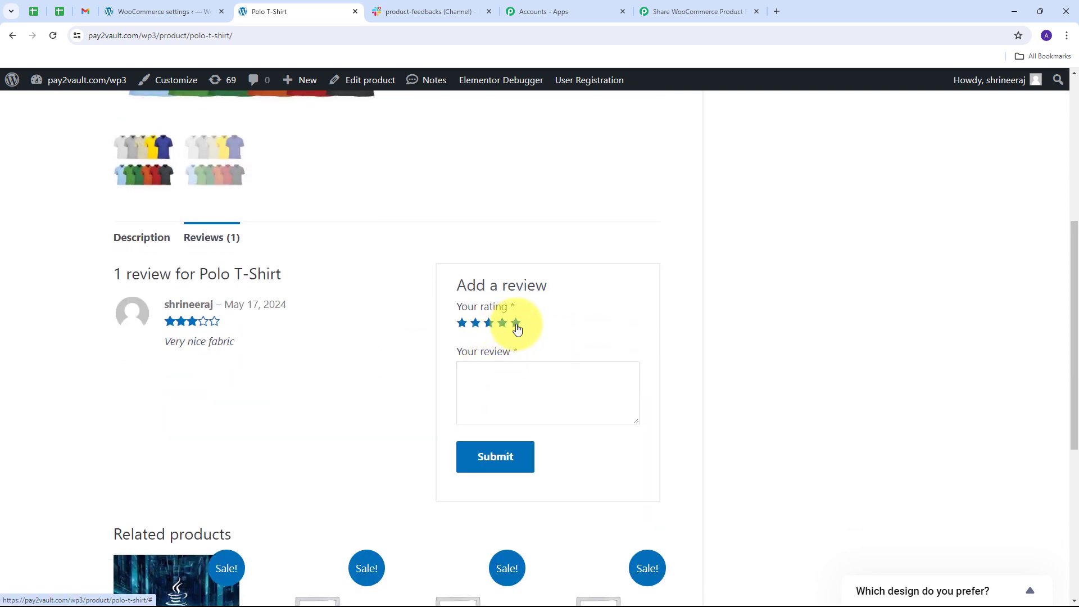
pyautogui.click(516, 323)
pyautogui.click(521, 395)
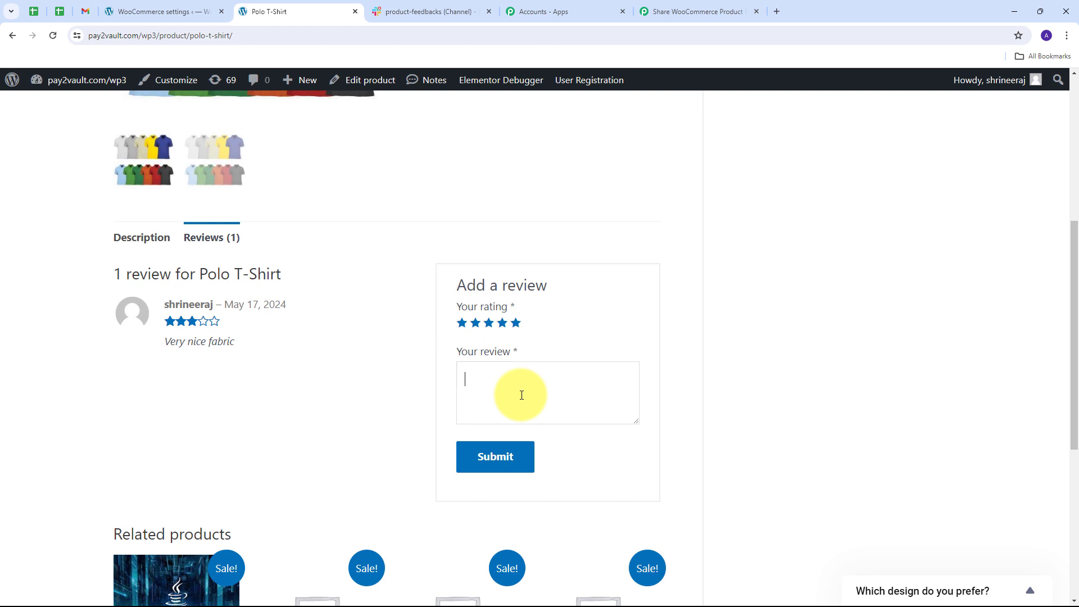
pyautogui.write('This is the best polo t-shirt')
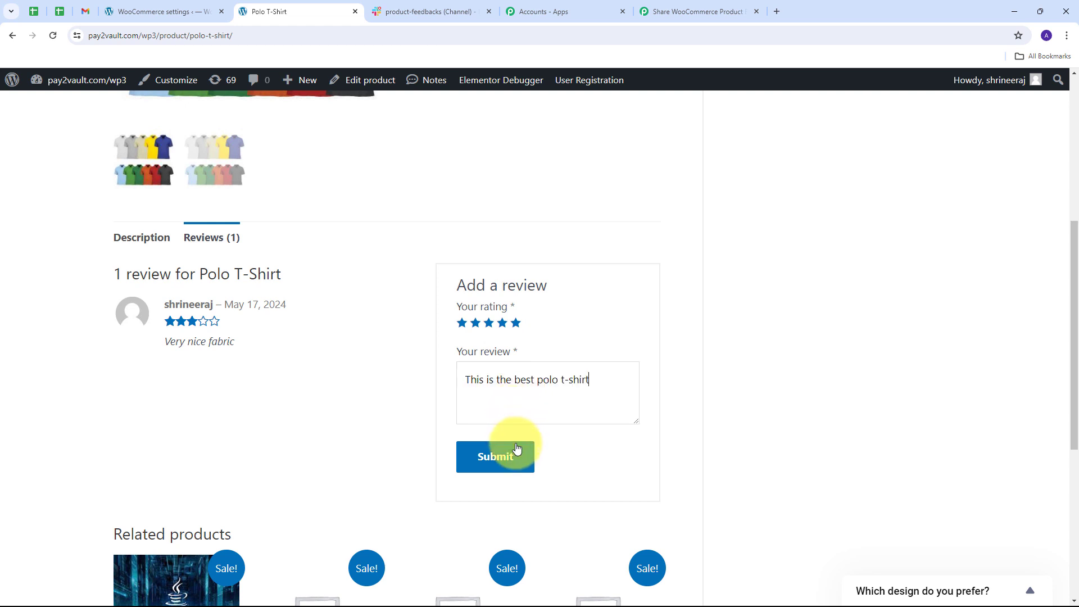
pyautogui.click(503, 462)
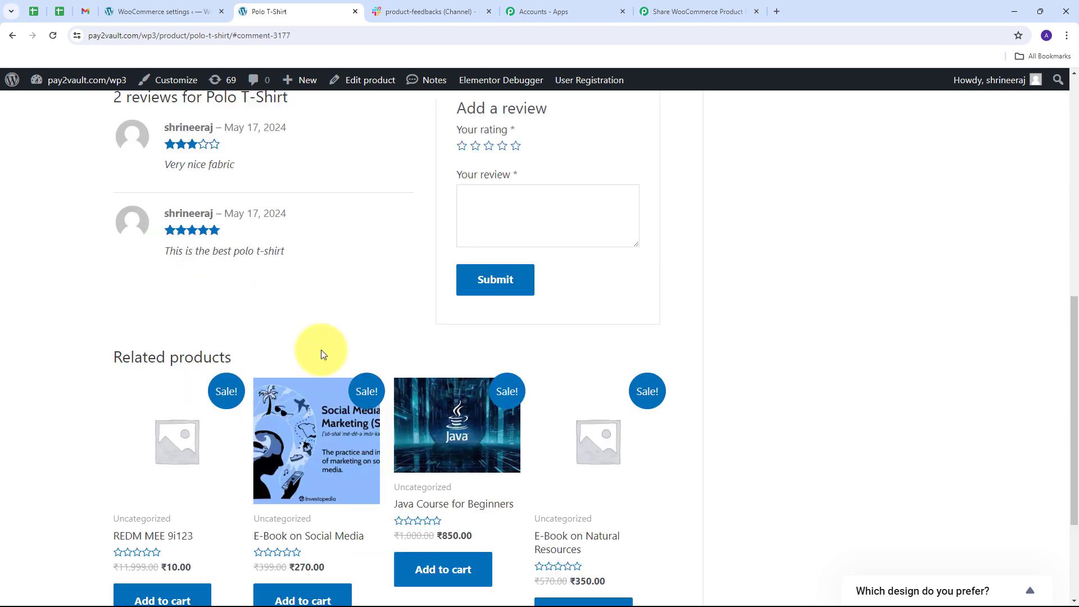
pyautogui.scroll(-1, 292, 299)
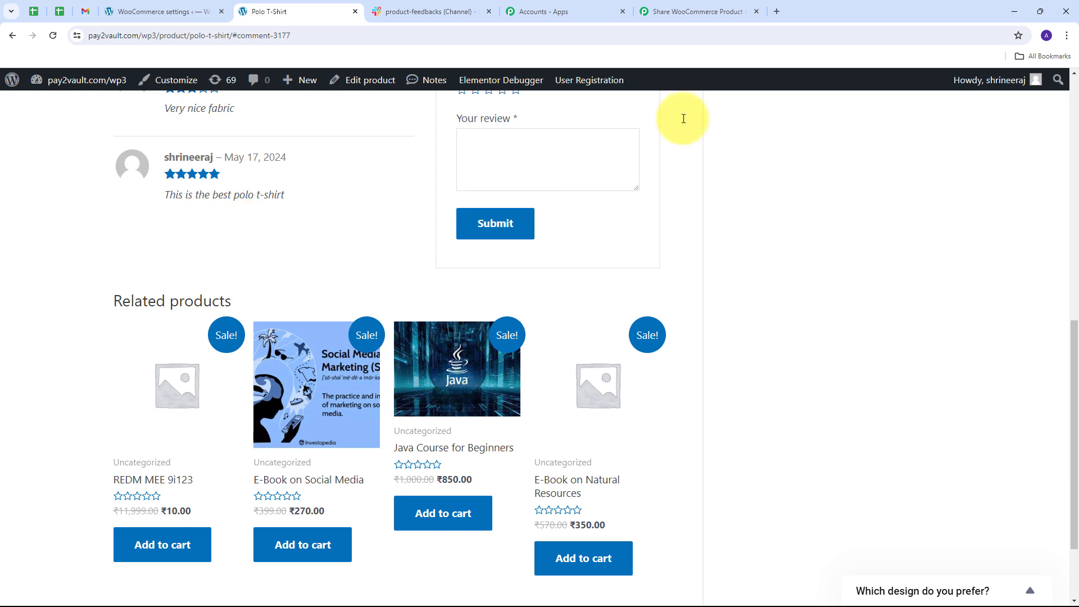
# Return to the Pabbly Connect workflow, save the trigger with a test request, and check the captured review data.
pyautogui.click(700, 7)
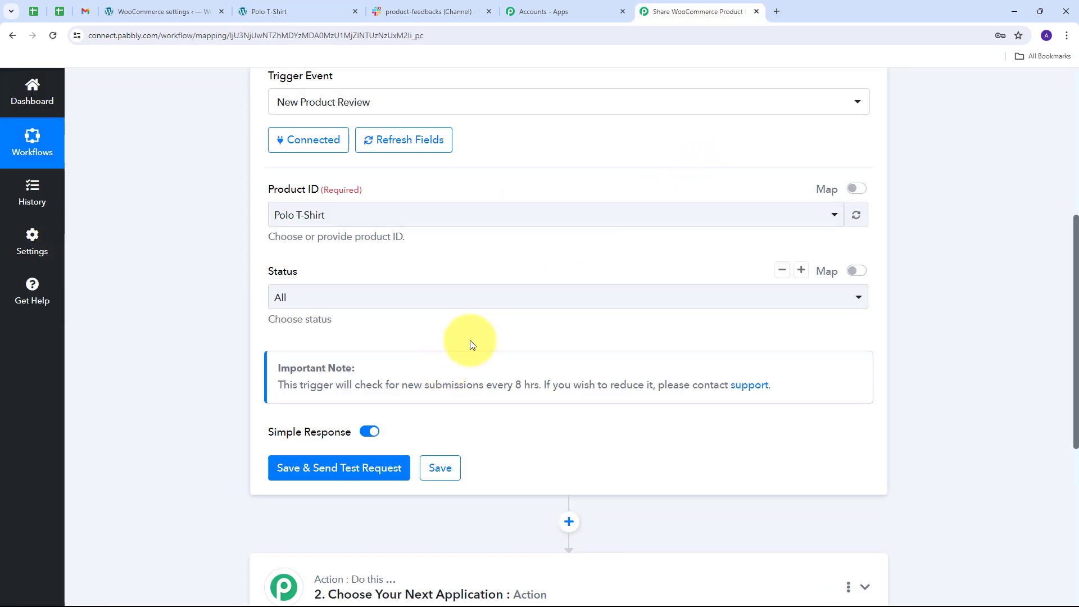
pyautogui.scroll(-1, 337, 332)
pyautogui.scroll(-1, 207, 326)
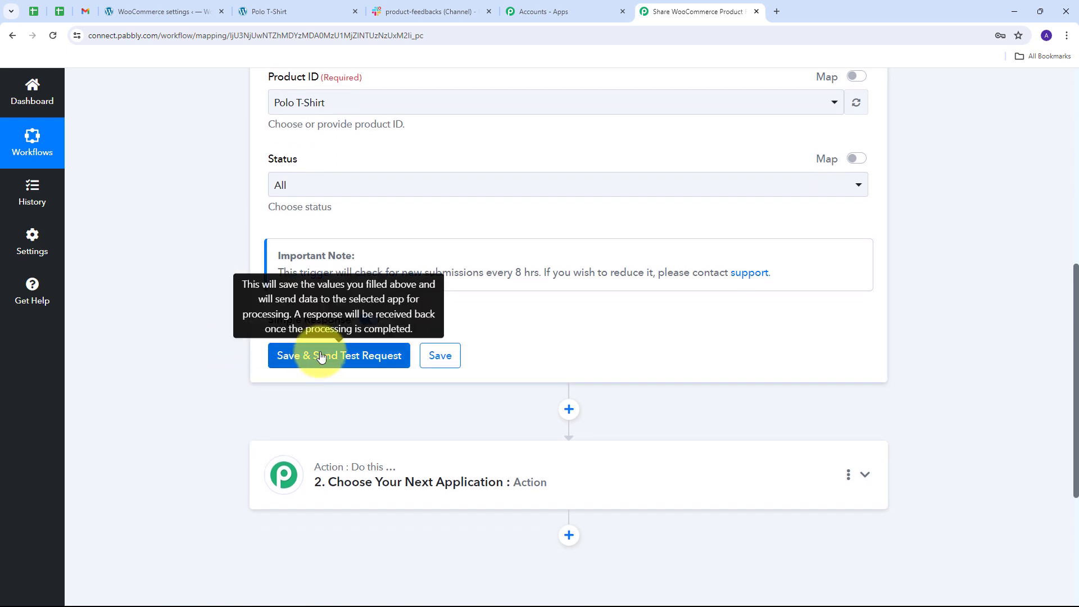
pyautogui.click(352, 359)
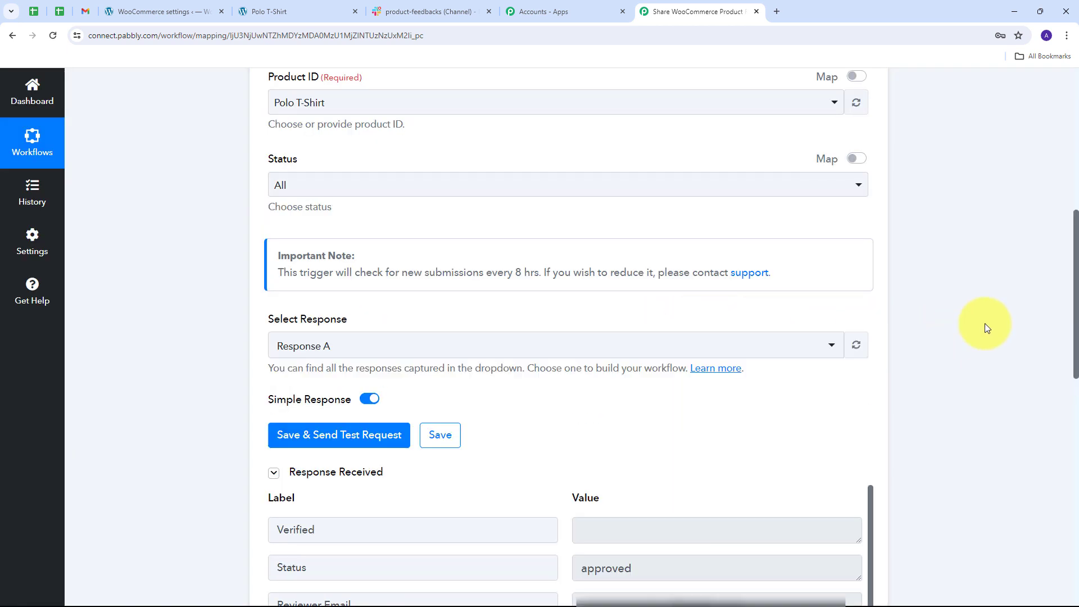
pyautogui.scroll(-1, 978, 320)
pyautogui.scroll(-5, 928, 305)
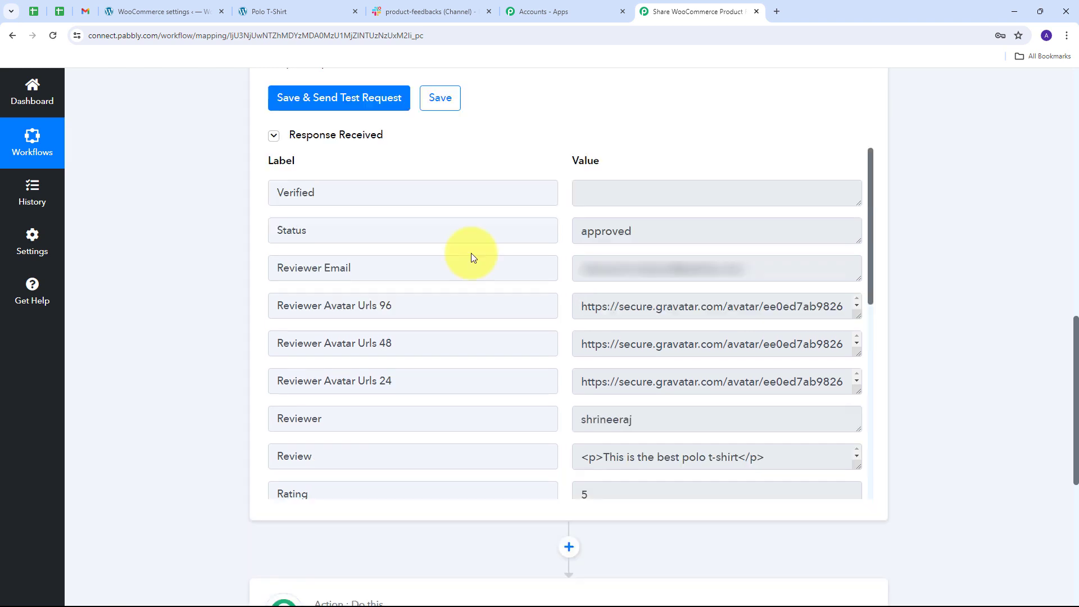
# Examine the captured review response, including the reviewer's email and name, rating, product name, product ID and review ID.
pyautogui.doubleClick(650, 236)
pyautogui.click(832, 281)
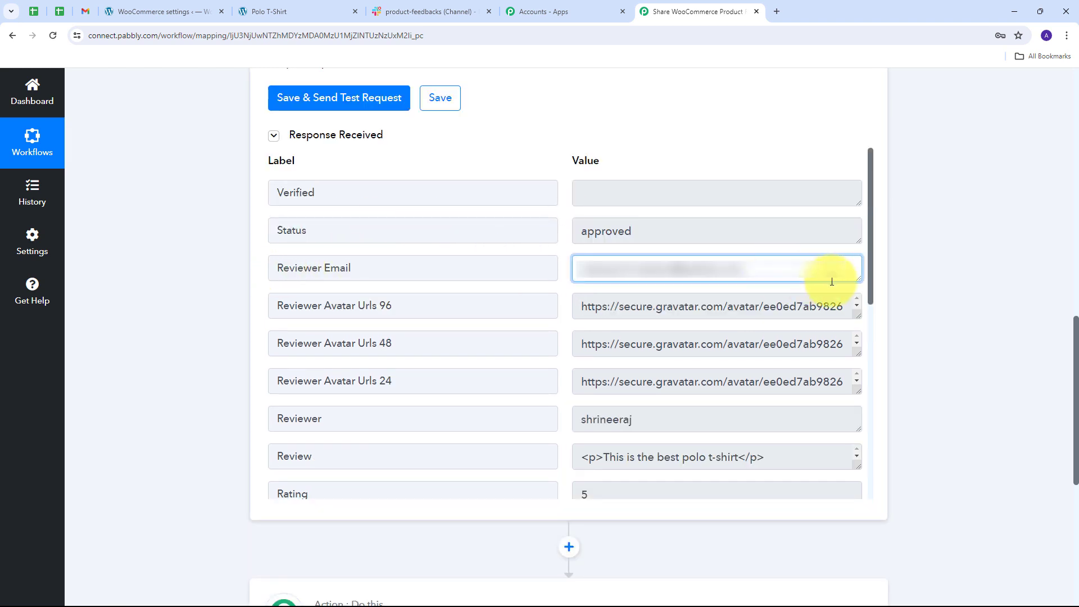
pyautogui.moveTo(832, 281); pyautogui.dragTo(513, 289)
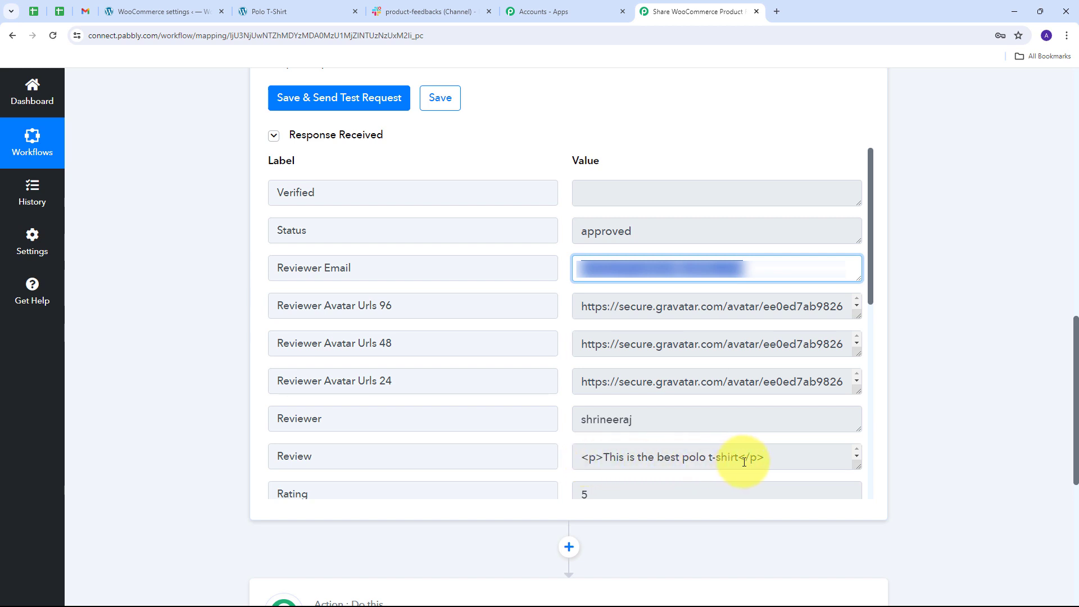
pyautogui.click(621, 422)
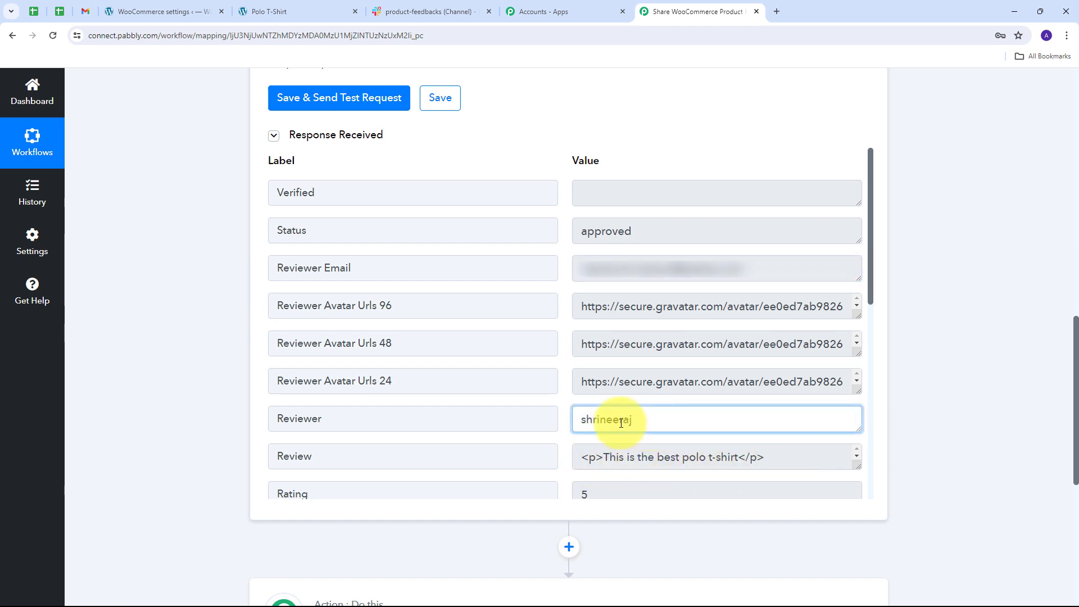
pyautogui.doubleClick(621, 423)
pyautogui.scroll(-3, 646, 421)
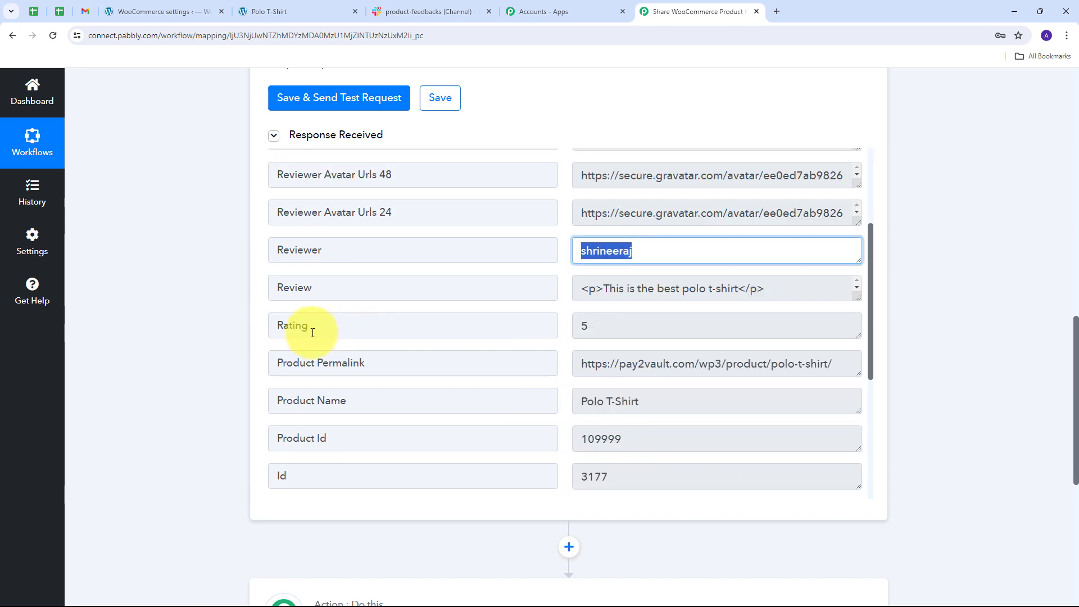
pyautogui.doubleClick(637, 331)
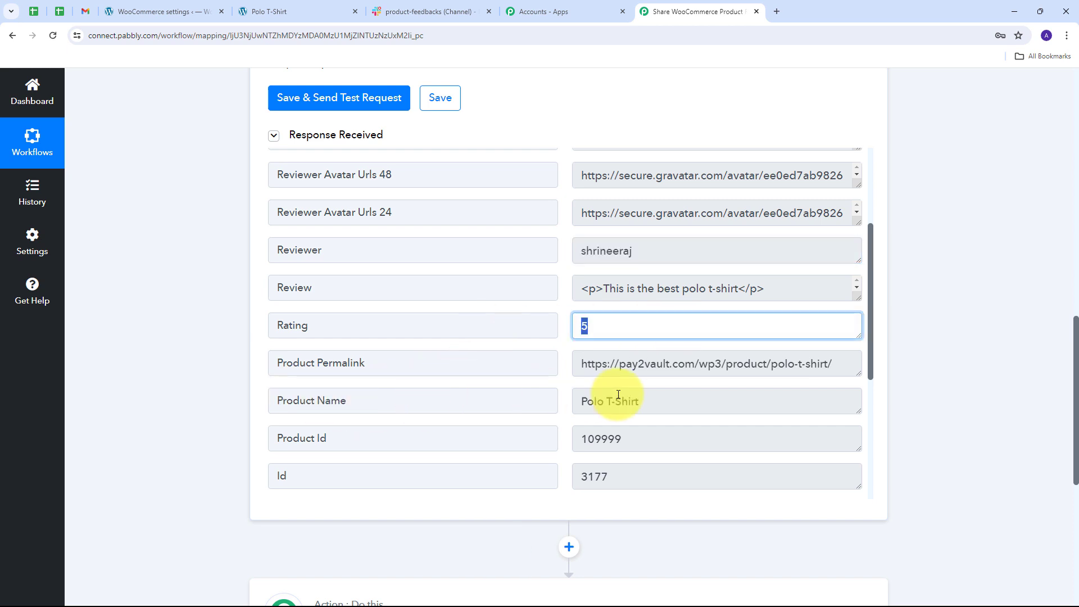
pyautogui.moveTo(691, 399); pyautogui.dragTo(558, 405)
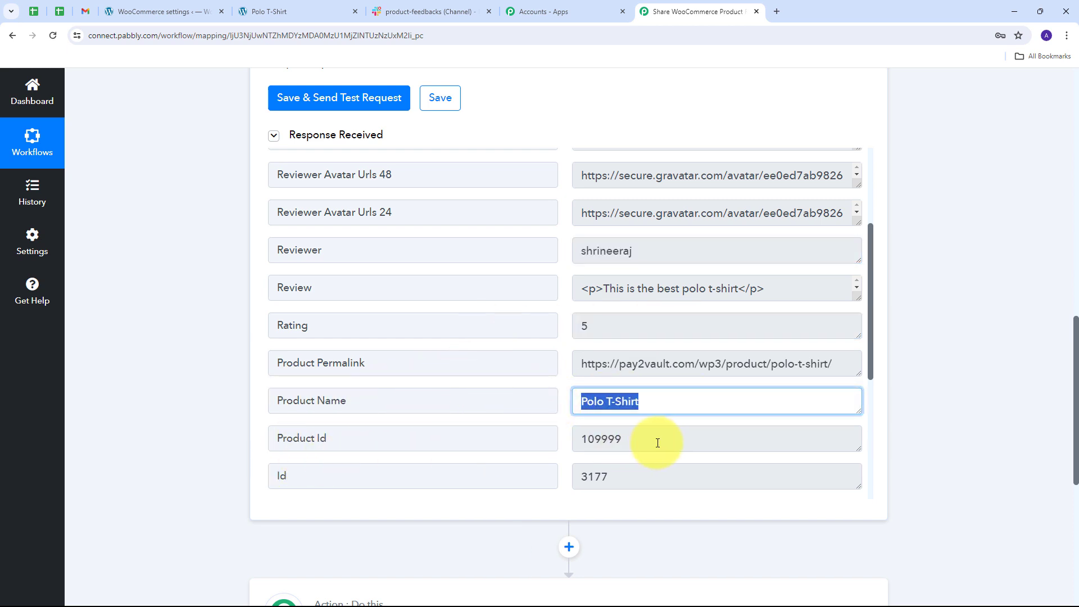
pyautogui.moveTo(658, 443); pyautogui.dragTo(424, 462)
pyautogui.moveTo(646, 477); pyautogui.dragTo(564, 480)
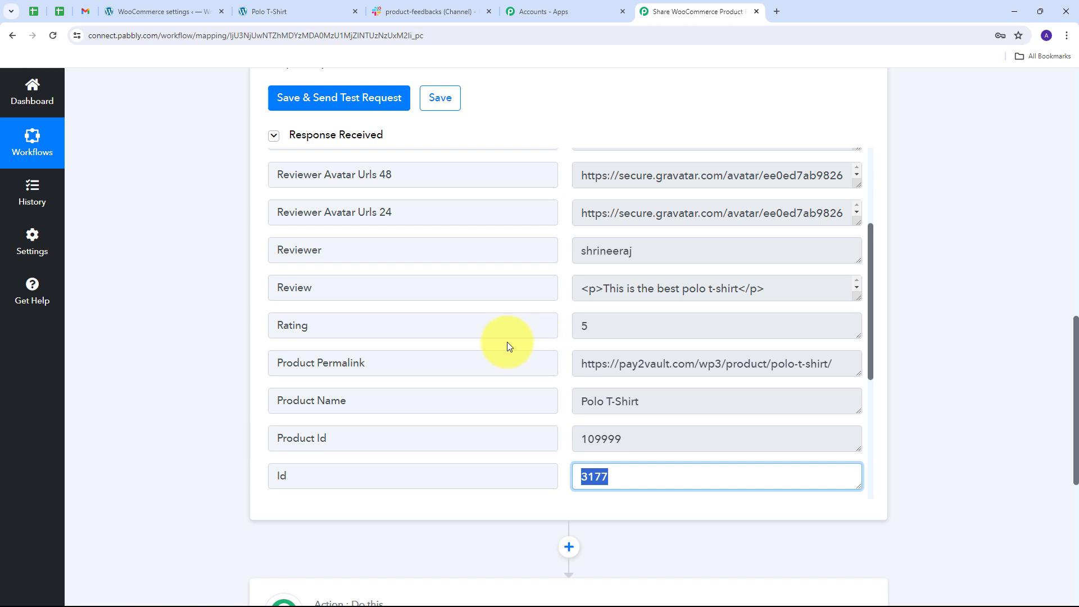
# Enlarge the Review value in the WooCommerce trigger response and inspect its text for HTML tags.
pyautogui.scroll(15, 208, 299)
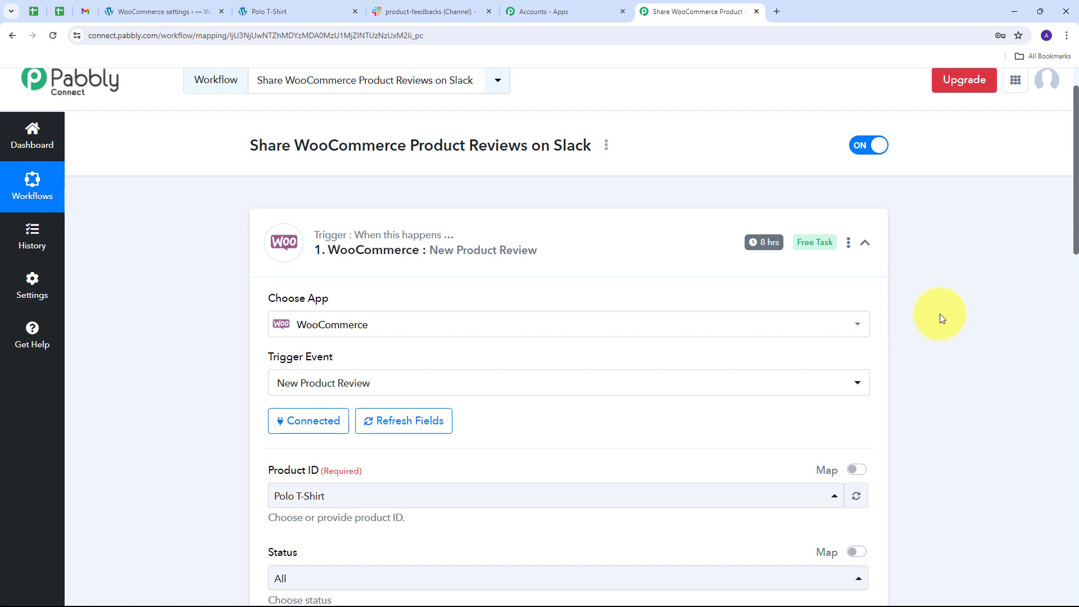
pyautogui.scroll(-12, 940, 314)
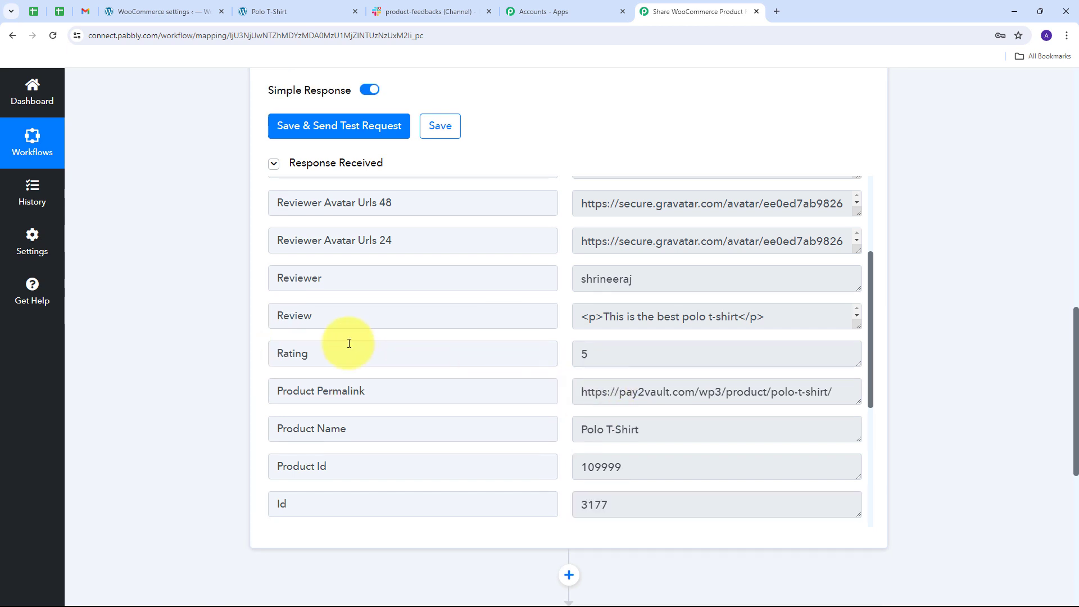
pyautogui.moveTo(858, 326); pyautogui.dragTo(857, 375)
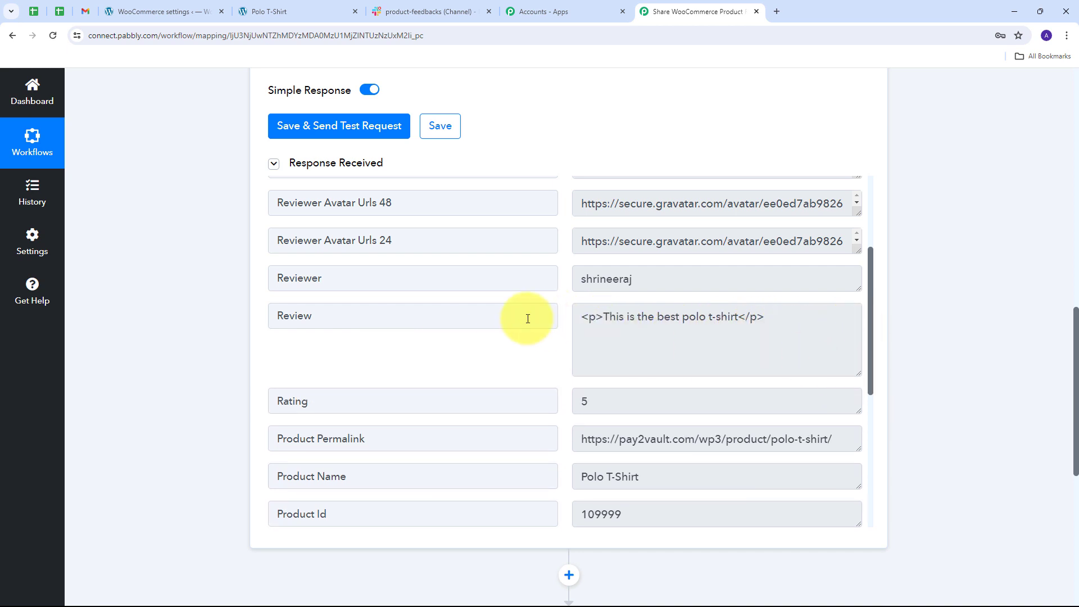
pyautogui.scroll(-3, 912, 288)
pyautogui.scroll(2, 912, 288)
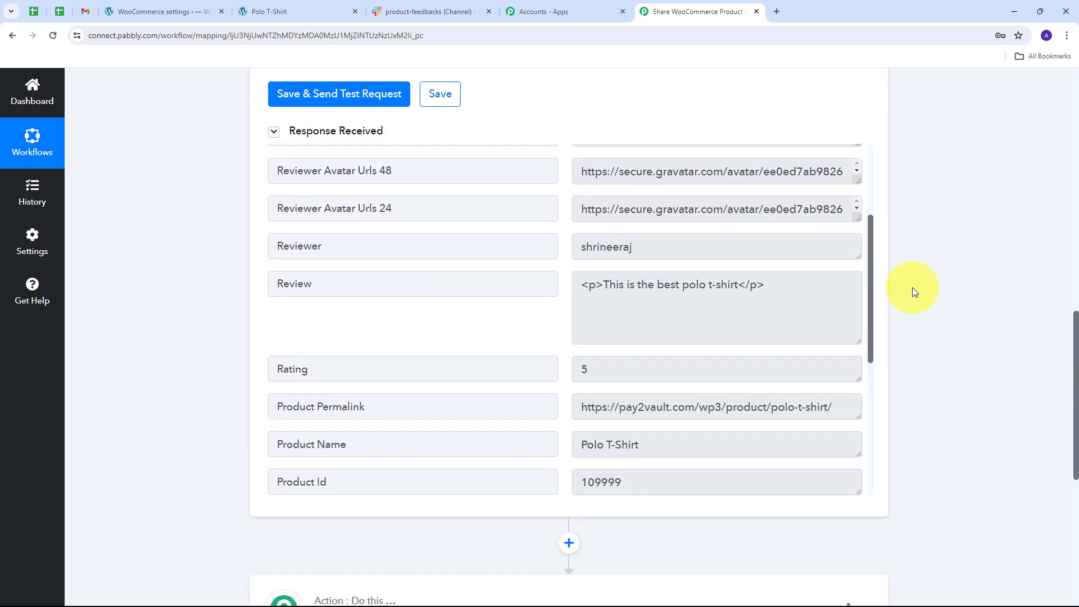
# Set the action step to Data Transformer (Pabbly) with the Strip HTML Tags event and connect it.
pyautogui.scroll(-5, 912, 287)
pyautogui.click(755, 353)
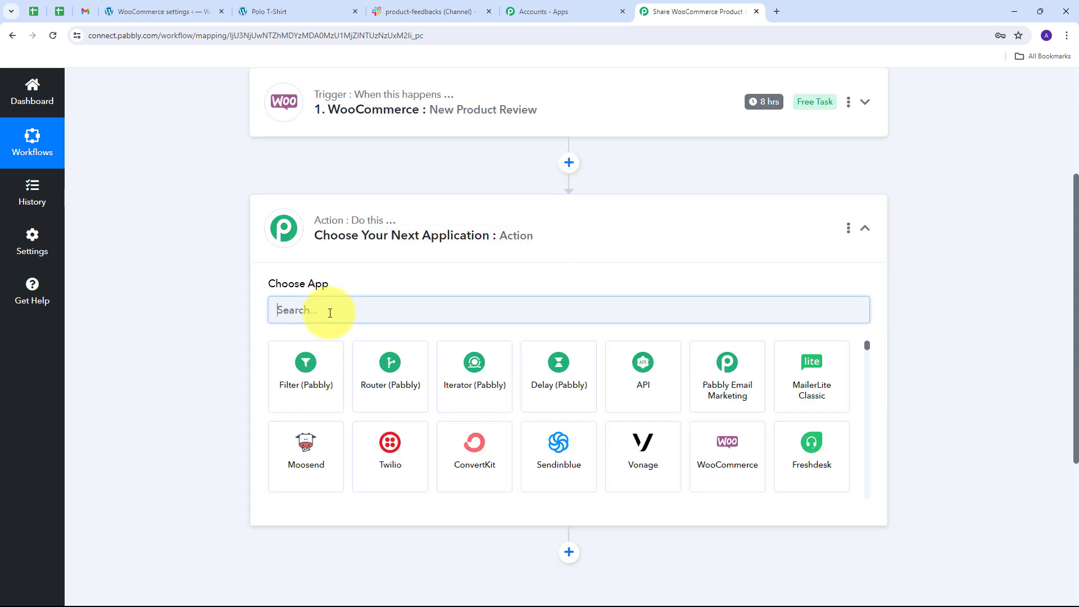
pyautogui.write('data')
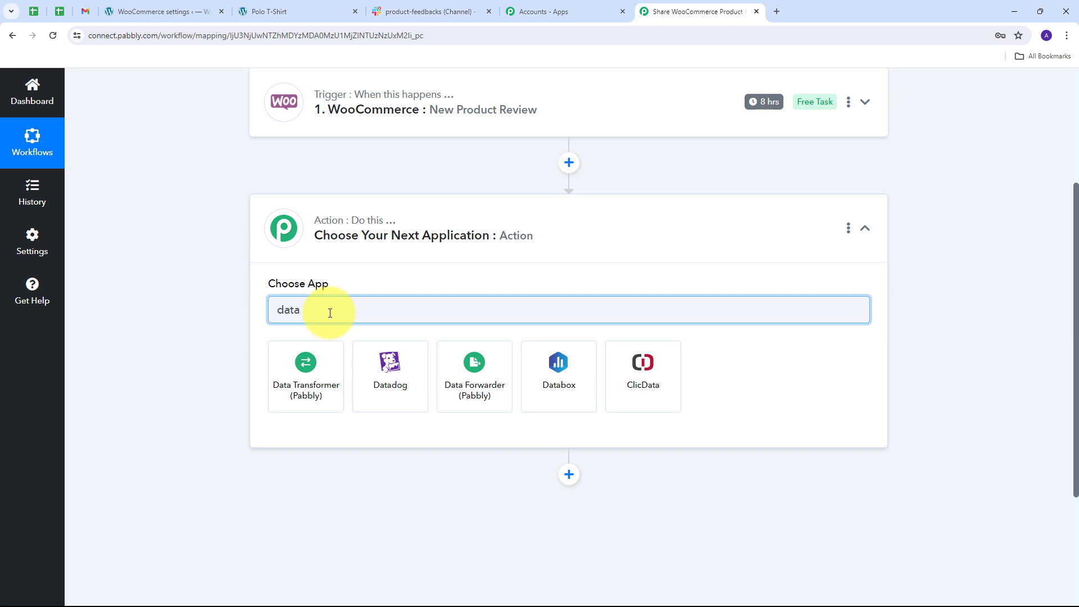
pyautogui.click(306, 363)
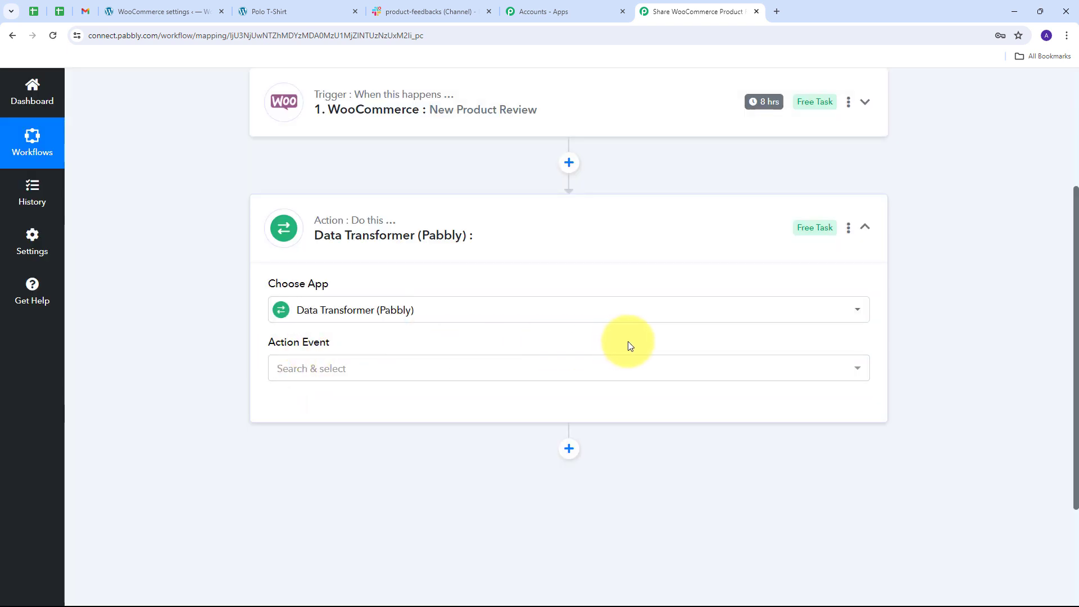
pyautogui.click(529, 368)
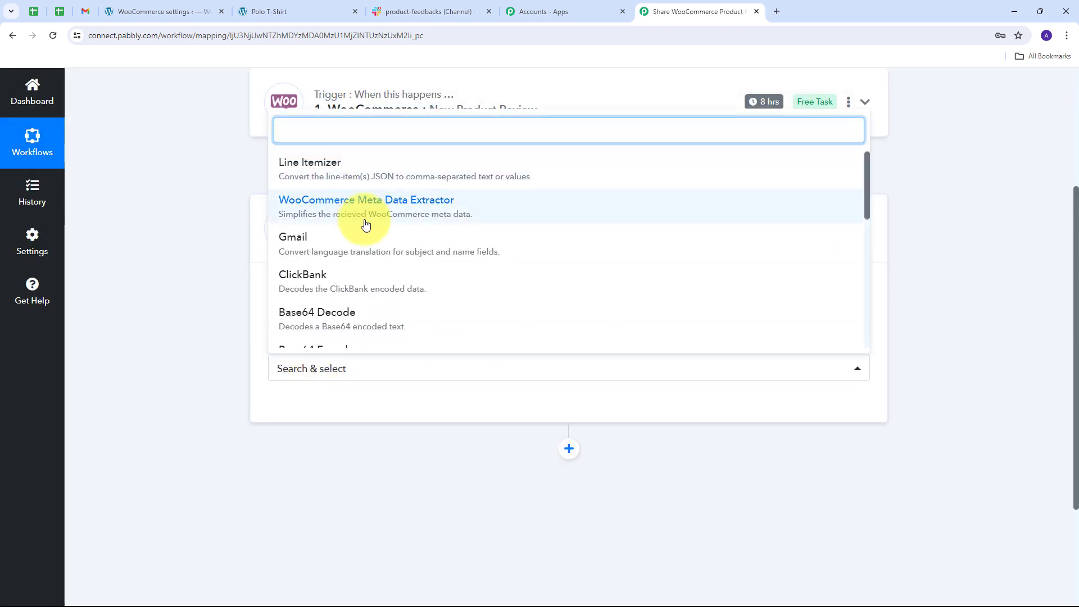
pyautogui.scroll(-3, 315, 222)
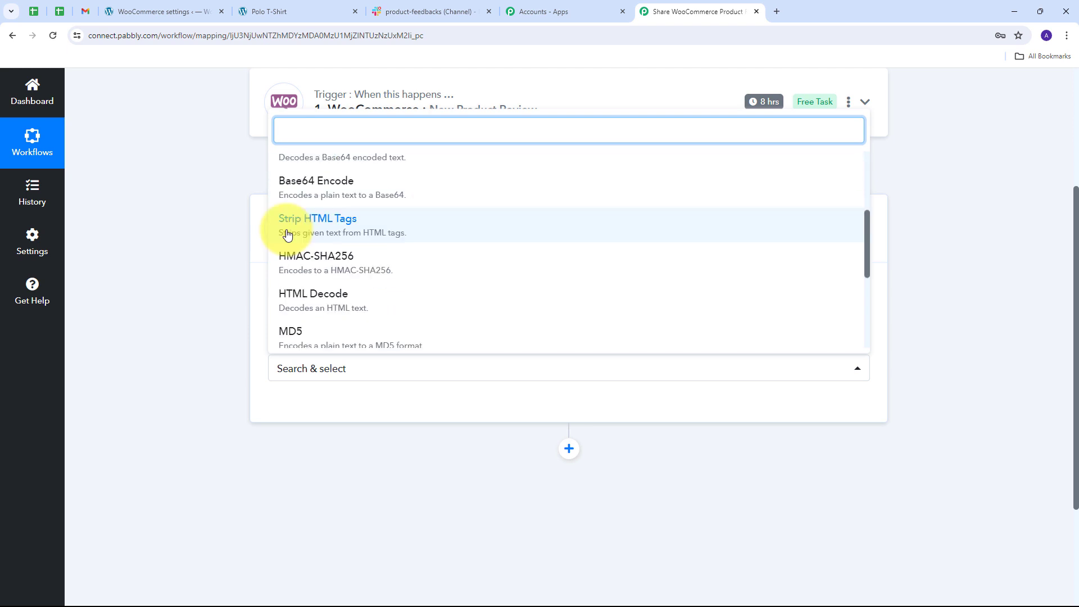
pyautogui.click(367, 232)
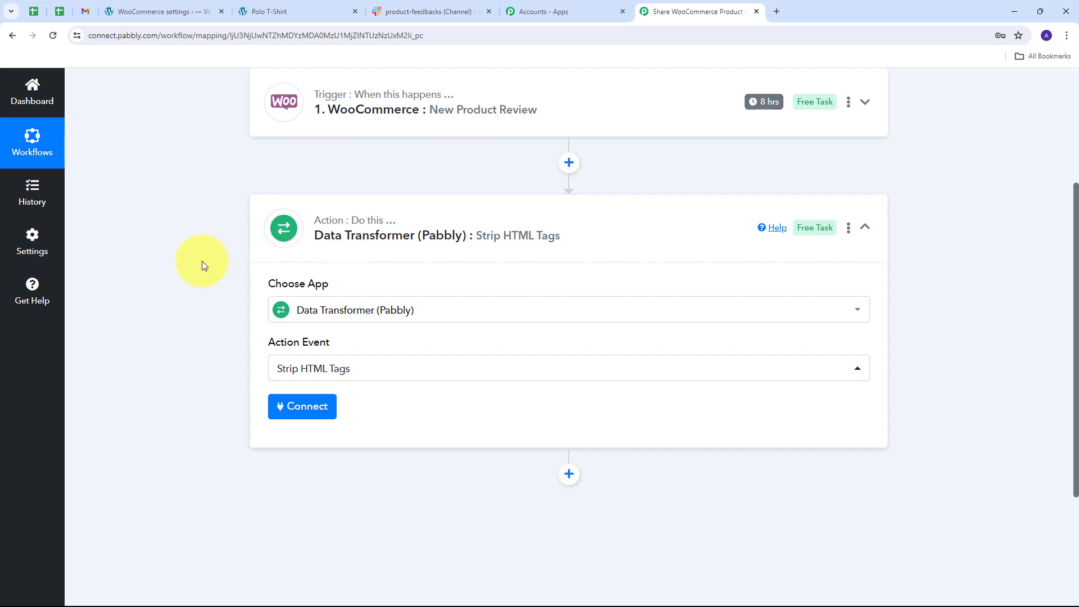
pyautogui.click(304, 407)
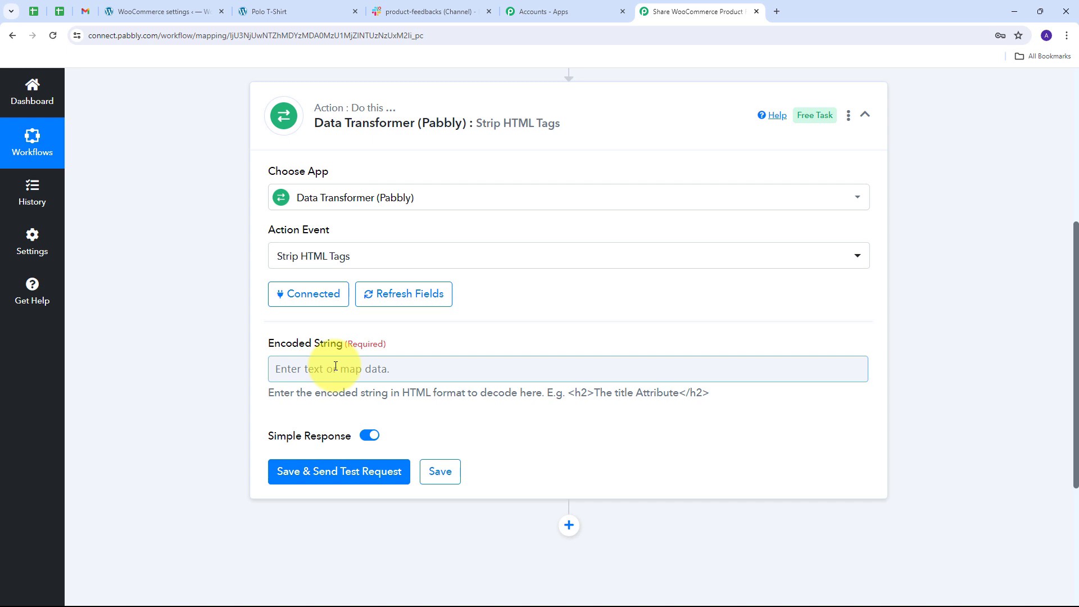
# Map the WooCommerce Review value into the Encoded String and save the step with a test request.
pyautogui.click(422, 372)
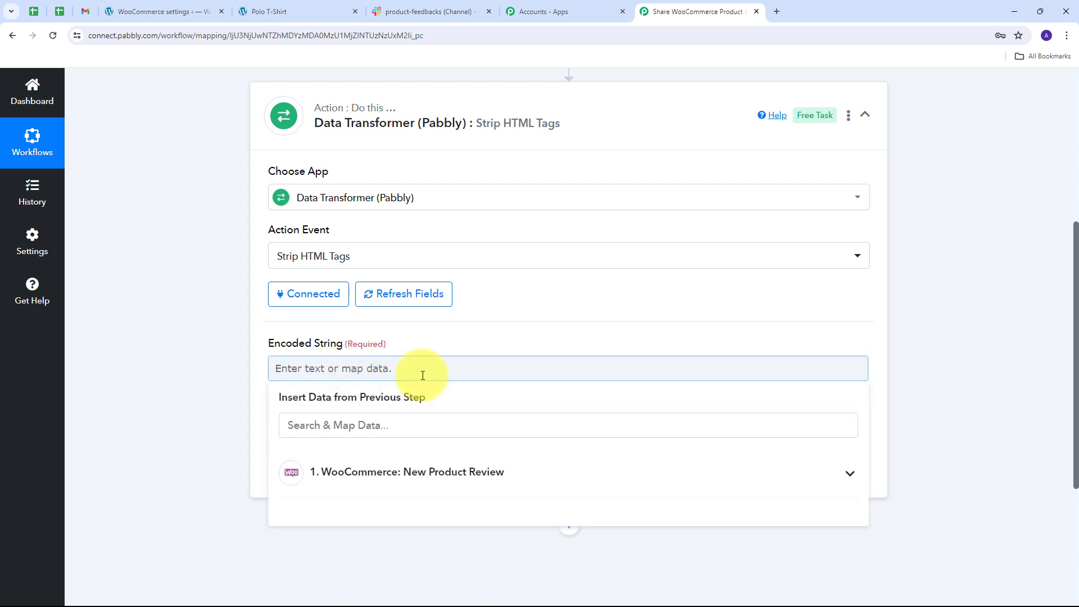
pyautogui.click(492, 473)
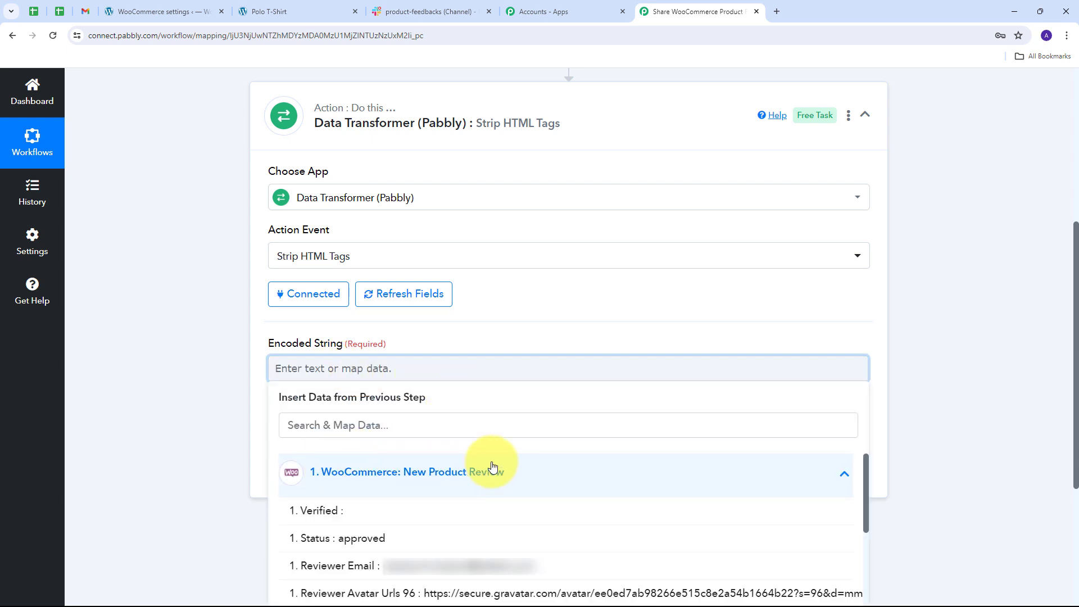
pyautogui.scroll(-5, 313, 369)
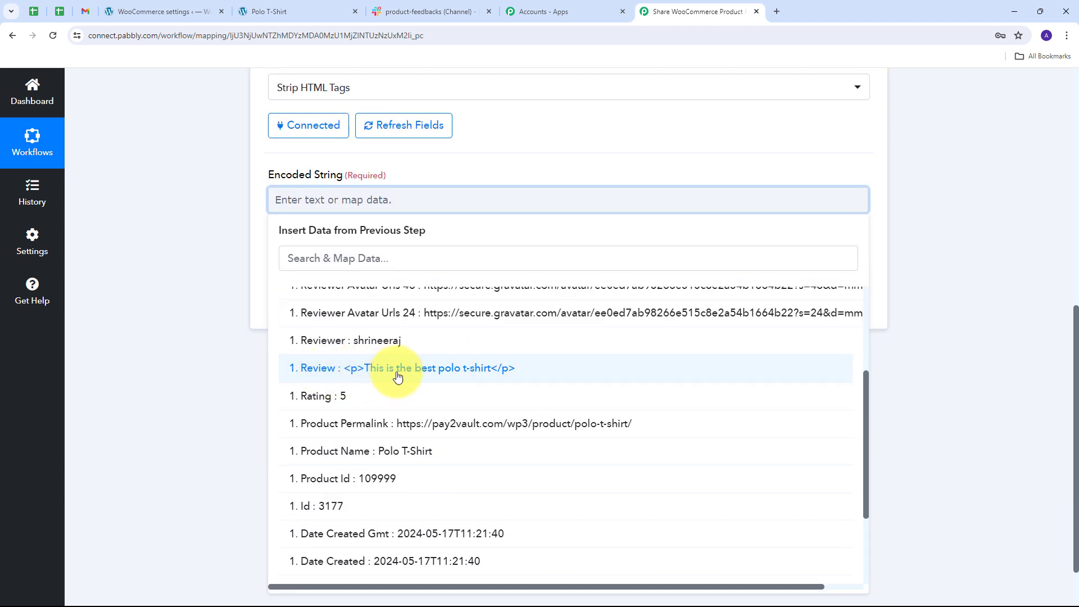
pyautogui.click(424, 368)
pyautogui.click(193, 280)
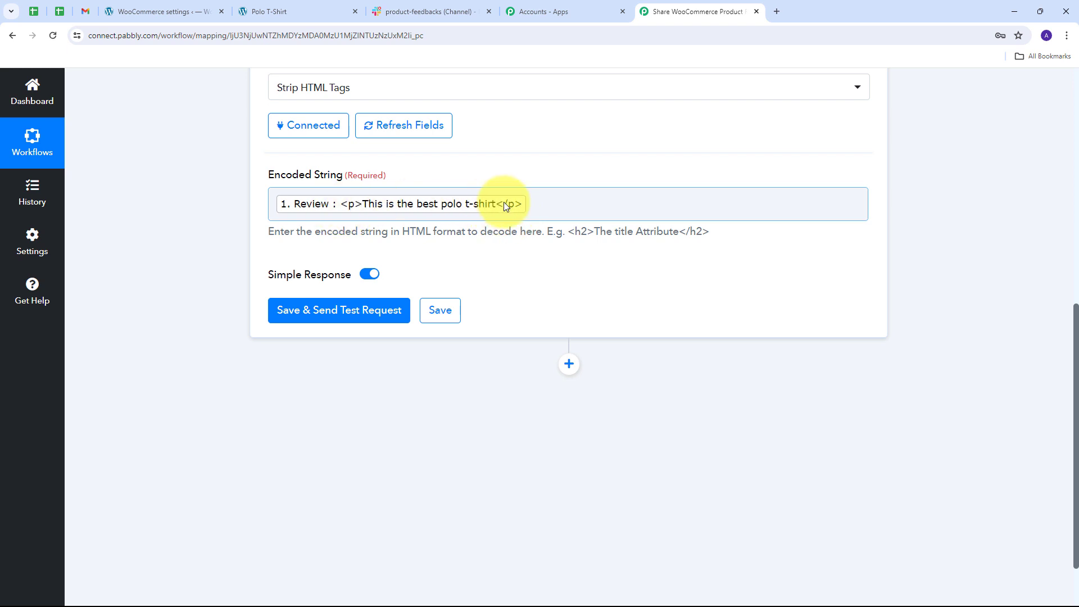
pyautogui.click(317, 313)
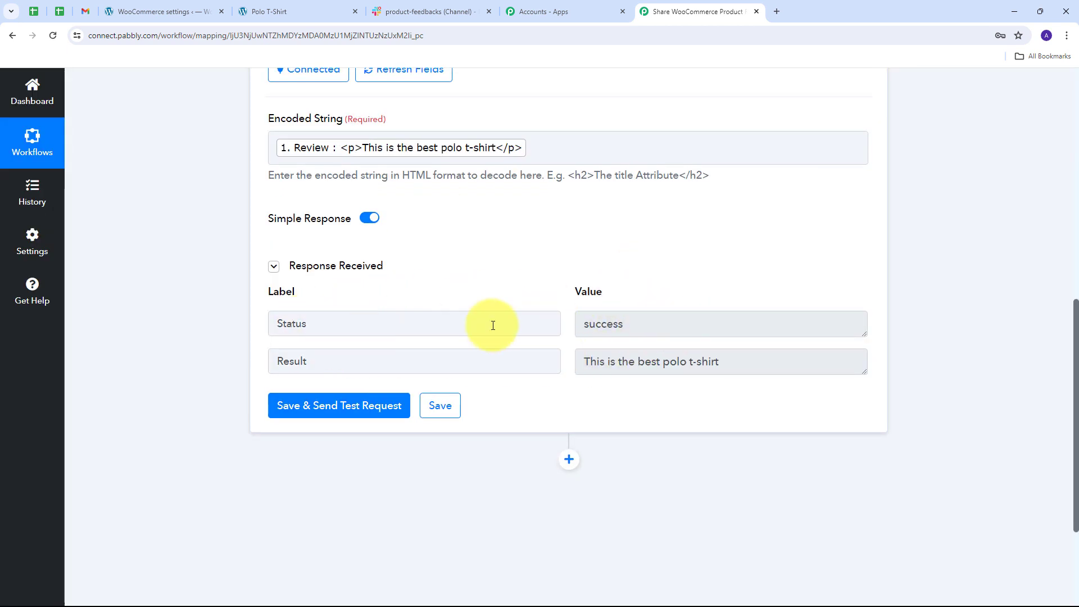
# Check the status and cleaned review text returned by the Strip HTML Tags step.
pyautogui.moveTo(703, 325); pyautogui.dragTo(510, 328)
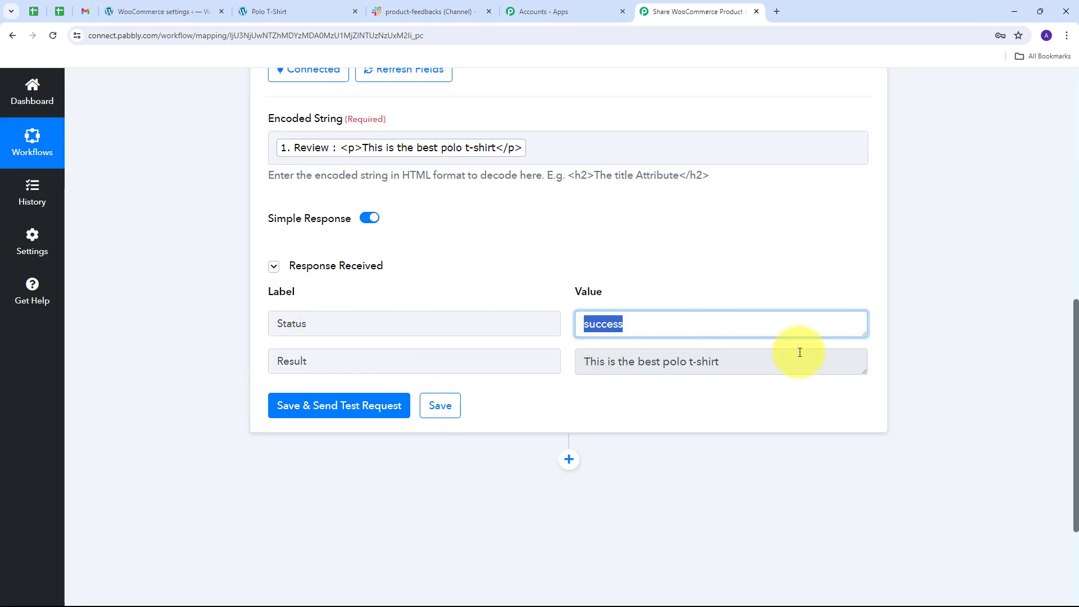
pyautogui.moveTo(764, 363); pyautogui.dragTo(483, 384)
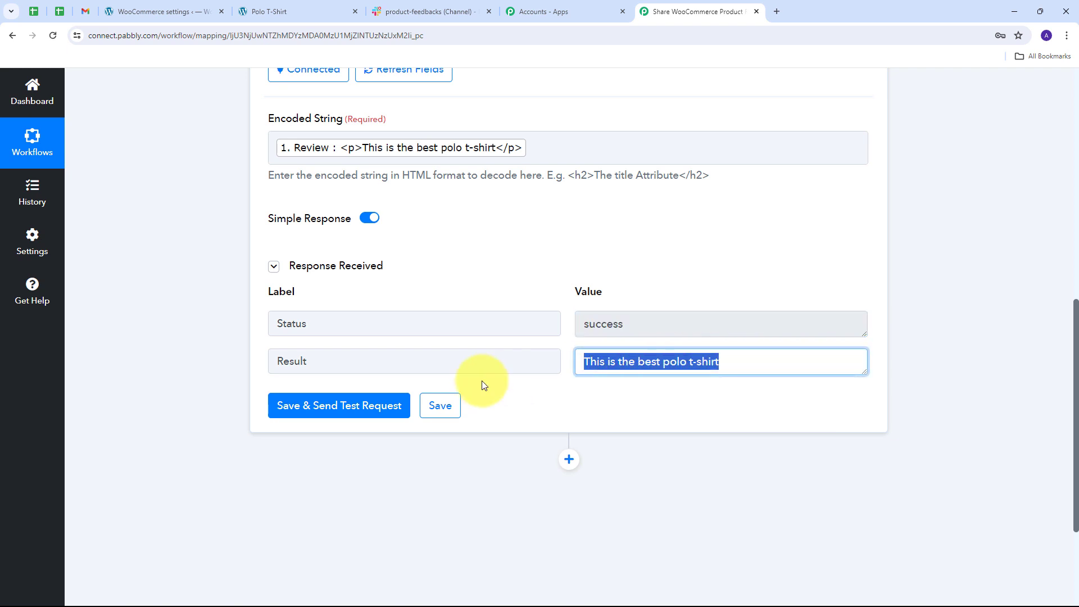
pyautogui.click(585, 367)
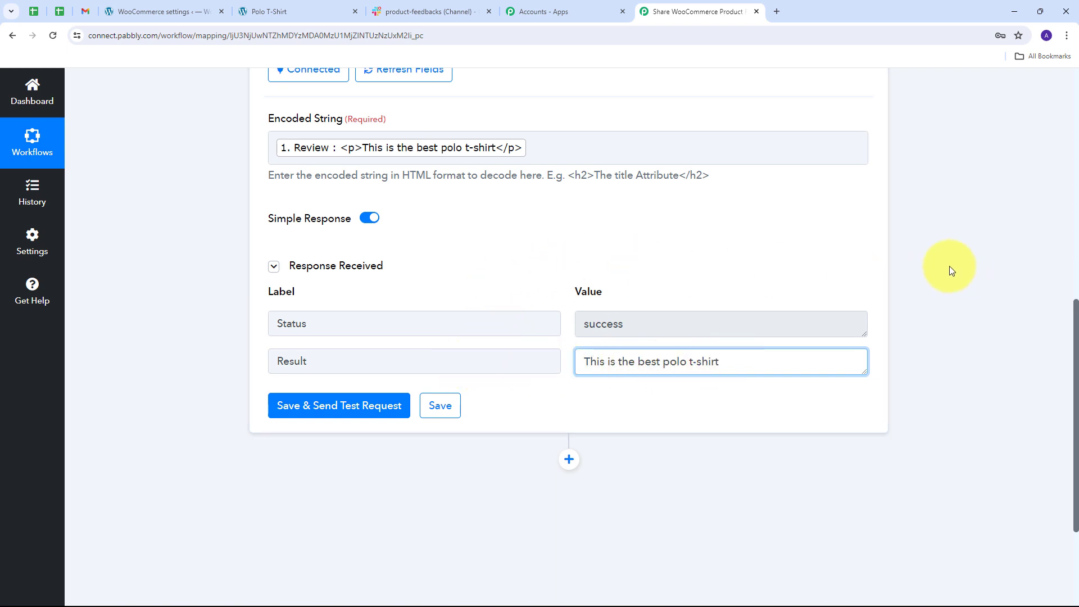
pyautogui.scroll(1, 571, 335)
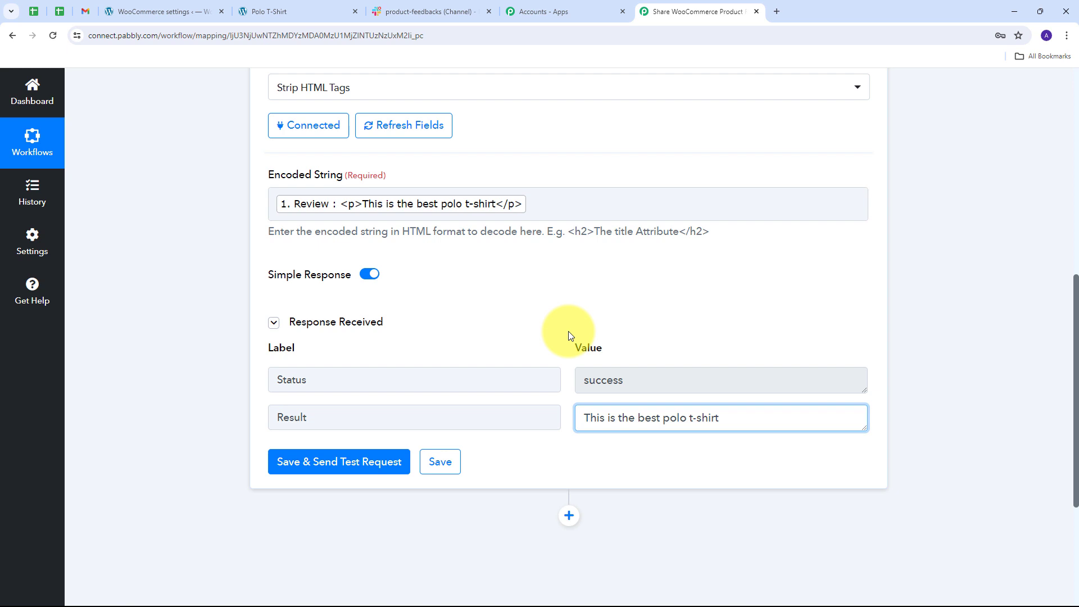
# Add another action step after the Data Transformer using Slack with the Send Channel Message event.
pyautogui.scroll(-3, 925, 312)
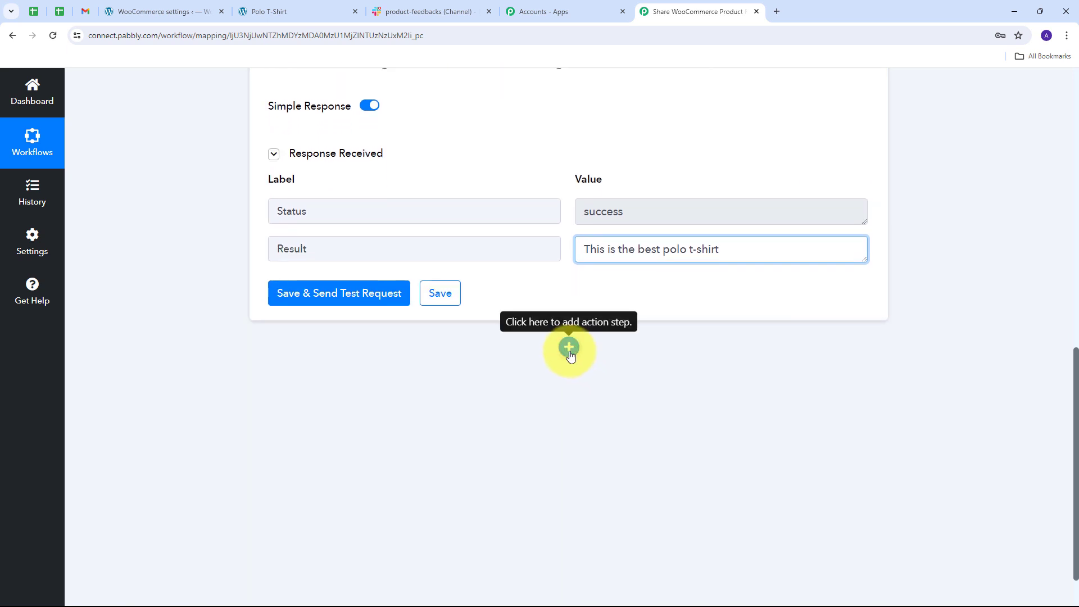
pyautogui.click(570, 350)
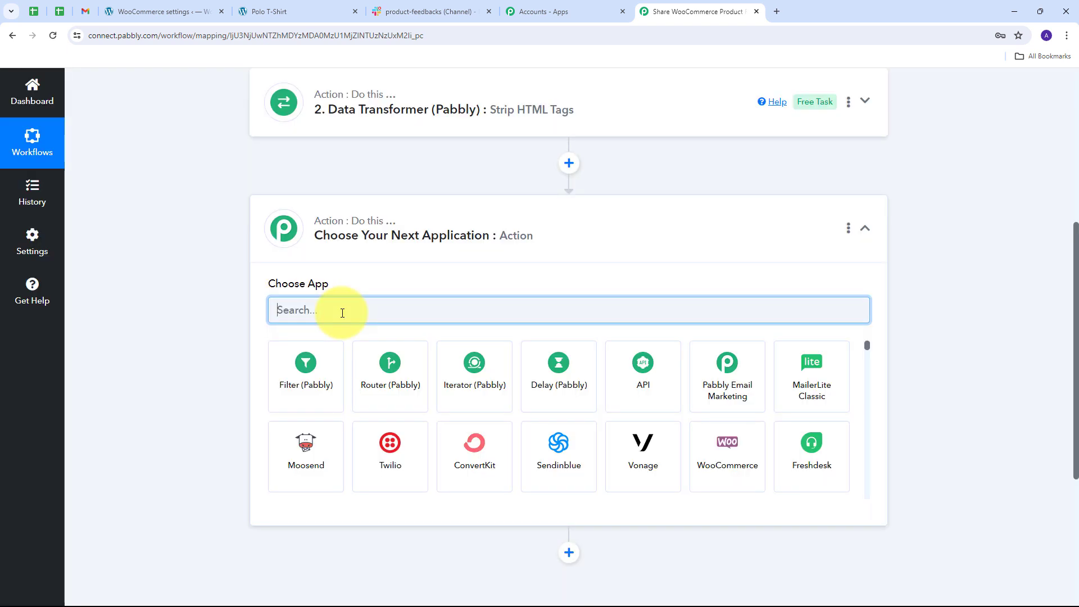
pyautogui.write('sla')
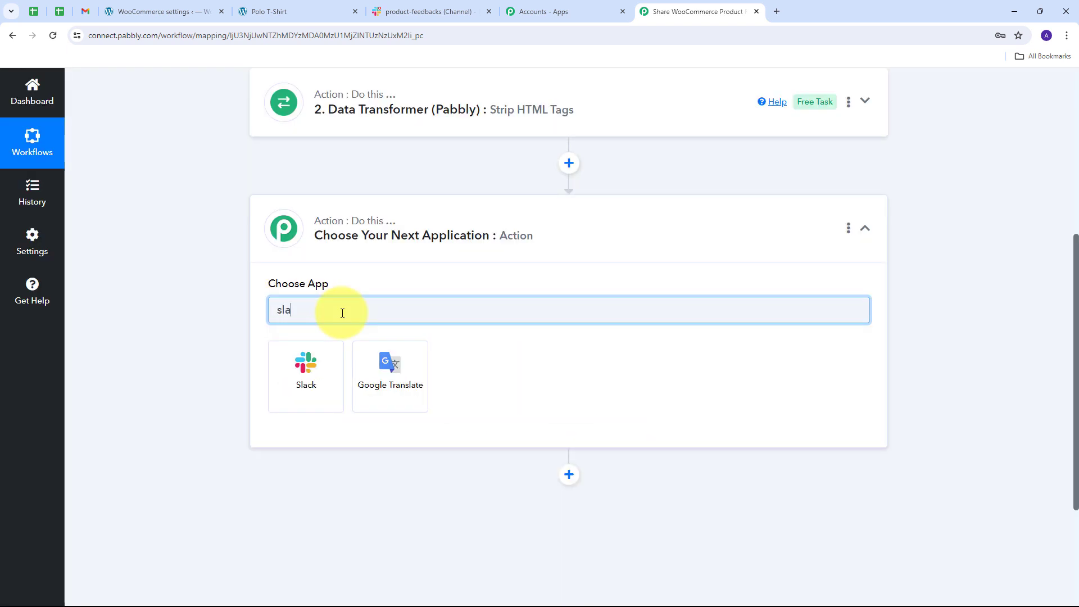
pyautogui.write('ck')
pyautogui.click(310, 365)
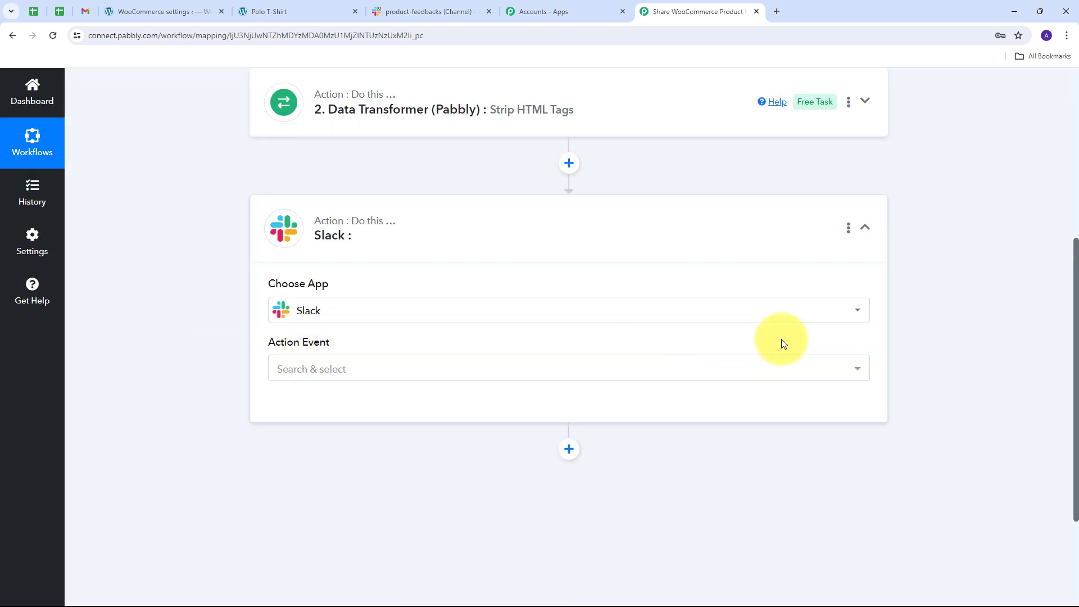
pyautogui.click(715, 367)
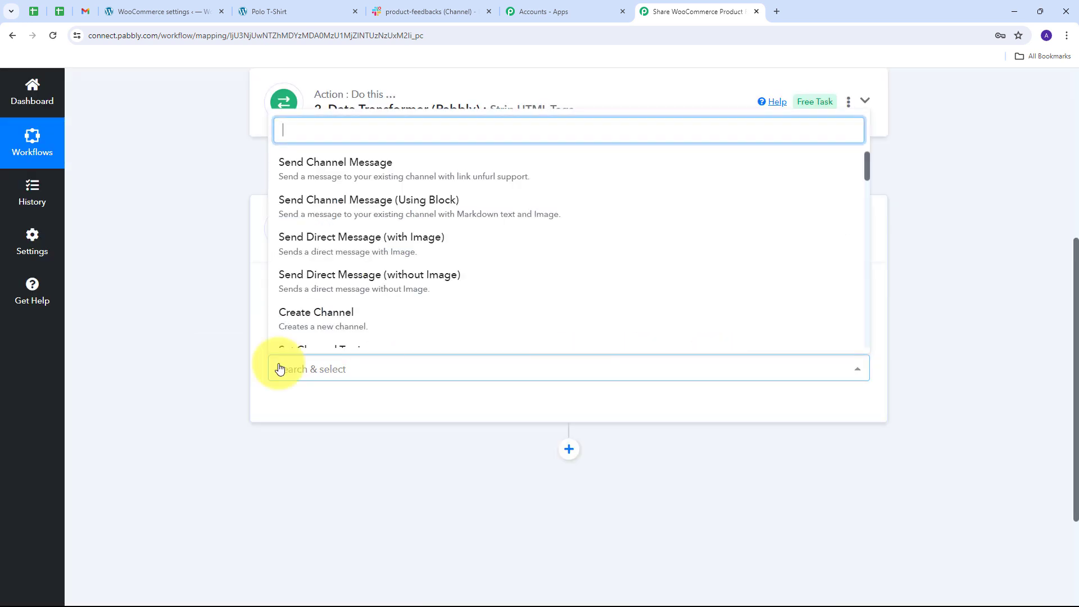
pyautogui.click(397, 179)
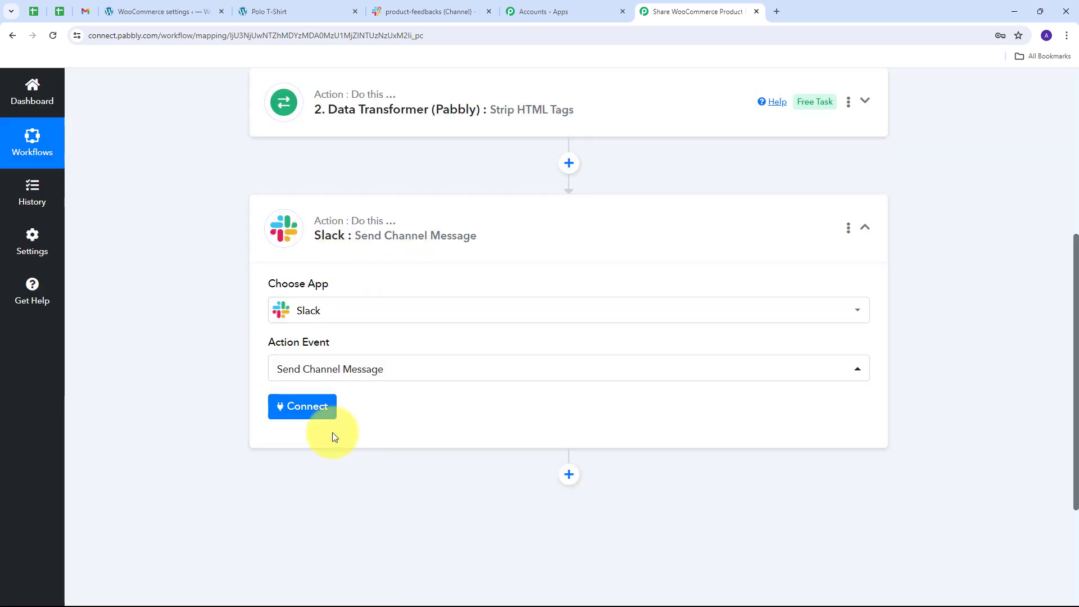
# Connect the Slack action through a new connection with token type User and allow Pabbly Connect access to the workspace.
pyautogui.click(298, 409)
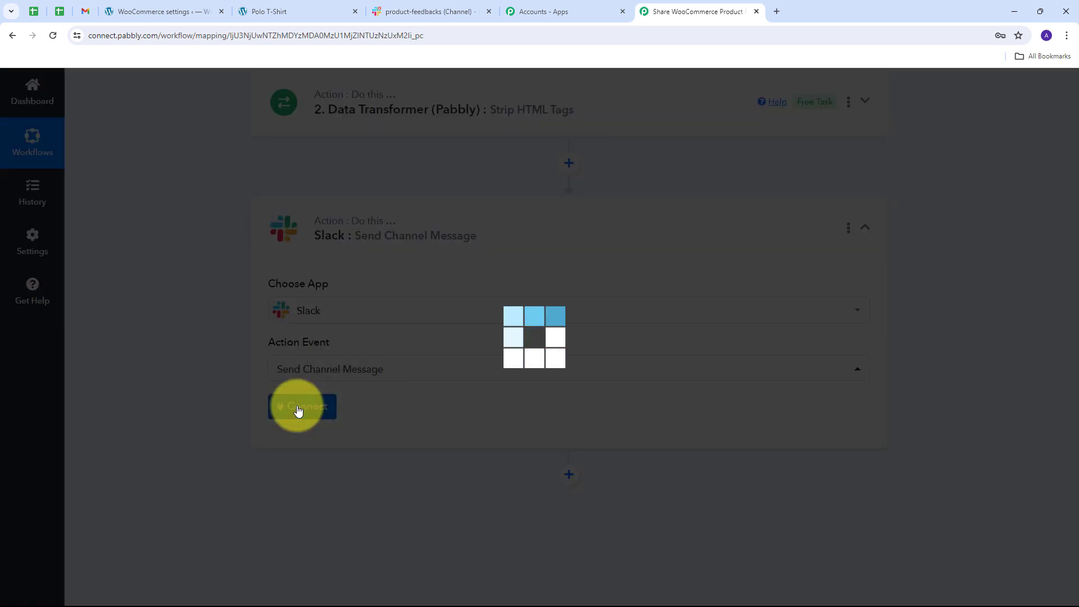
pyautogui.click(552, 212)
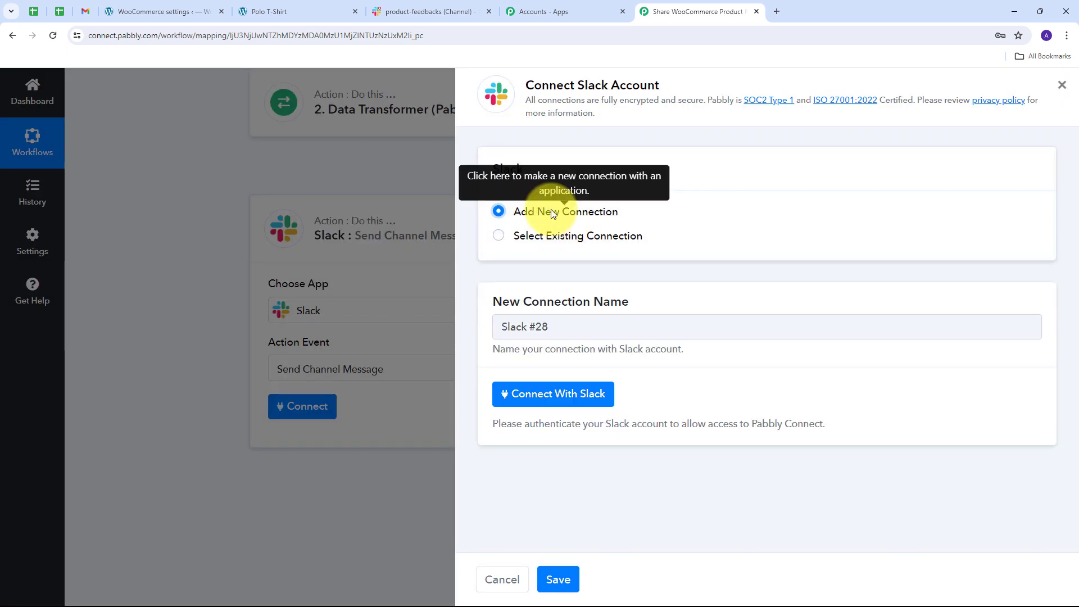
pyautogui.click(555, 395)
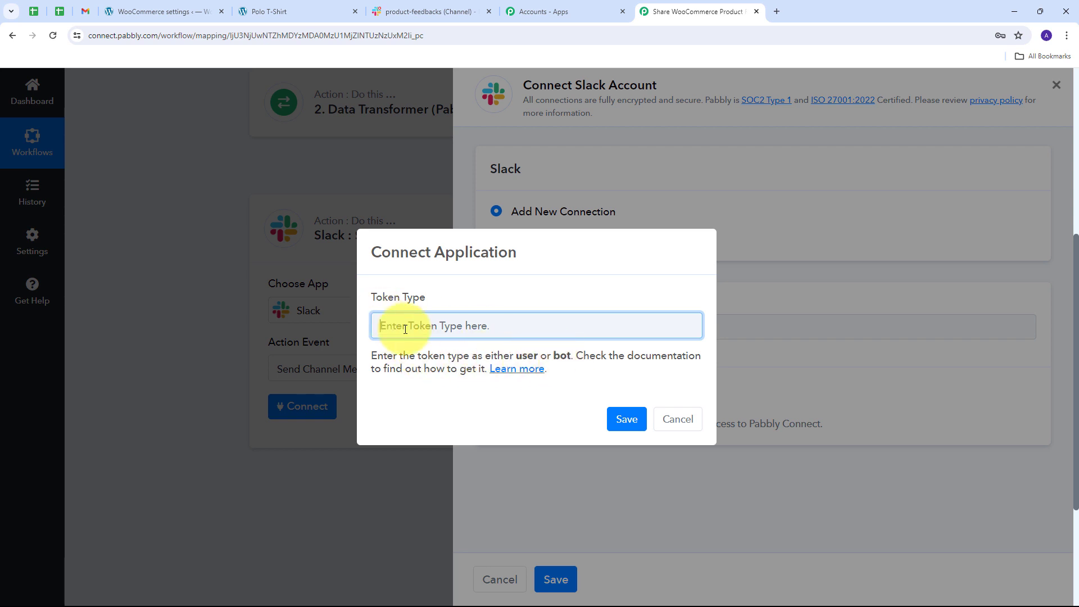
pyautogui.write('User')
pyautogui.click(625, 418)
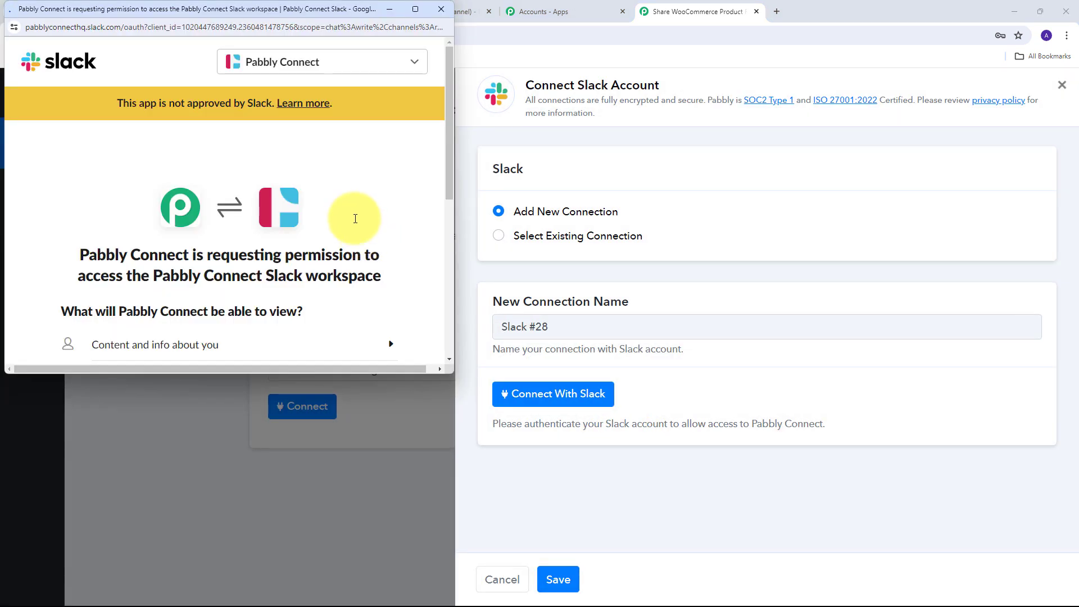
pyautogui.scroll(-5, 360, 225)
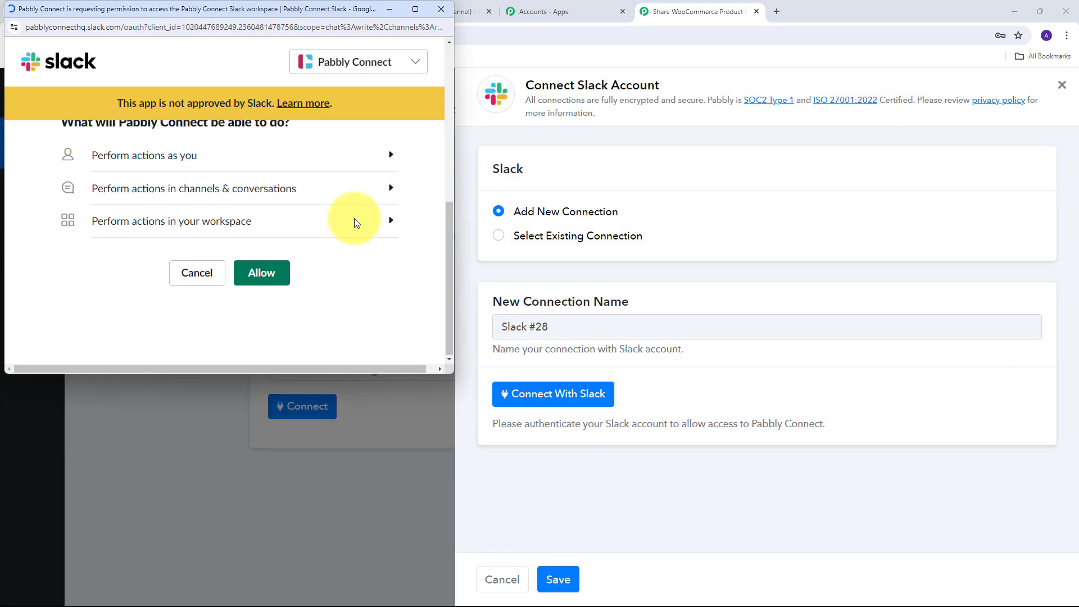
pyautogui.click(259, 276)
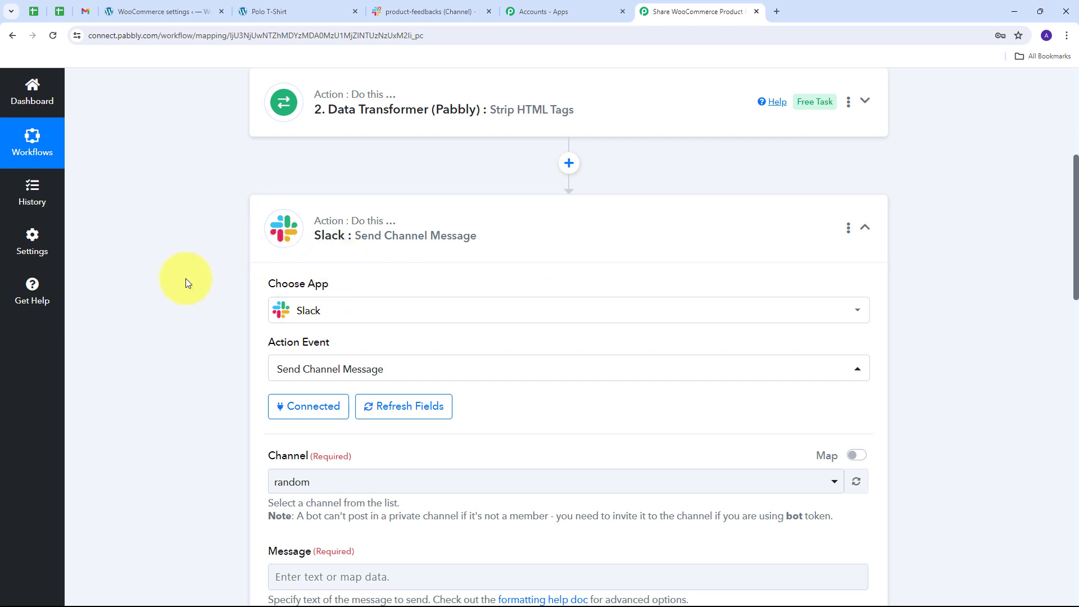
# Check the target channel's name in Slack, and set the Slack action's Channel to product-feedbacks.
pyautogui.scroll(-3, 184, 278)
pyautogui.scroll(-1, 181, 278)
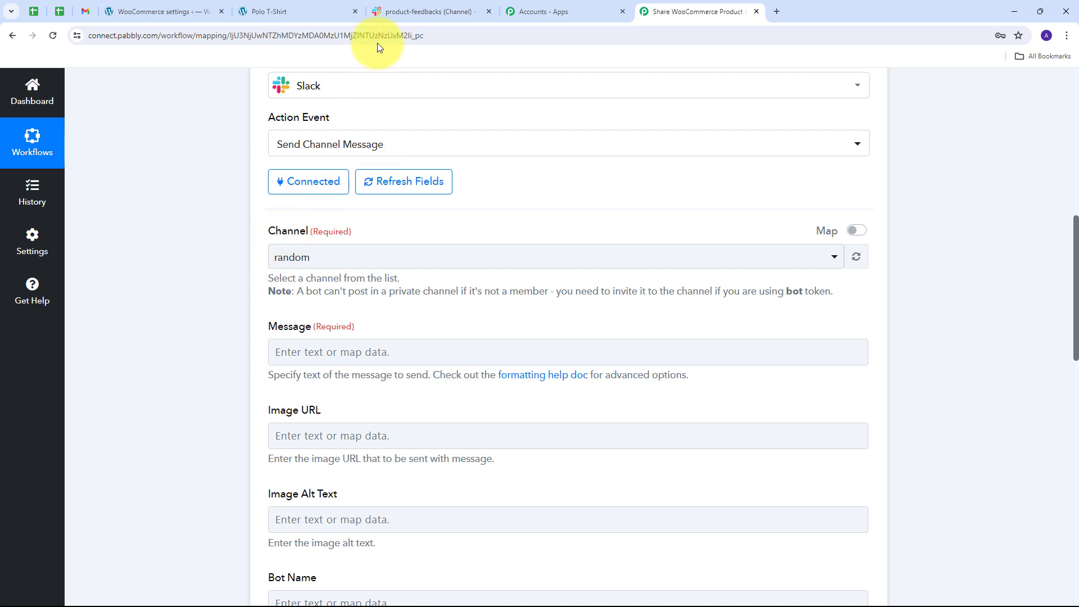
pyautogui.click(430, 9)
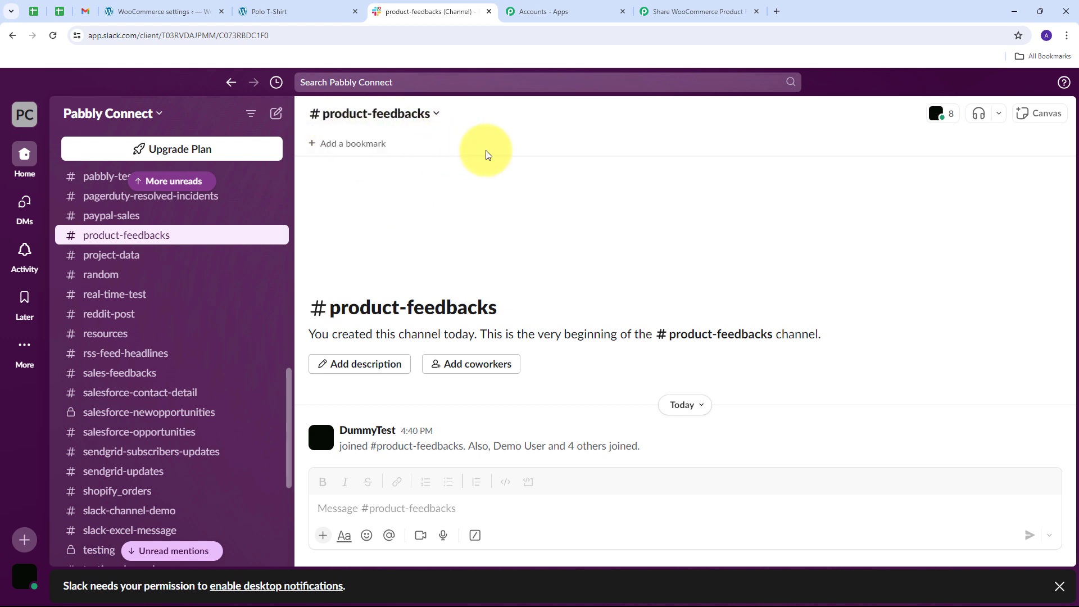
pyautogui.click(689, 11)
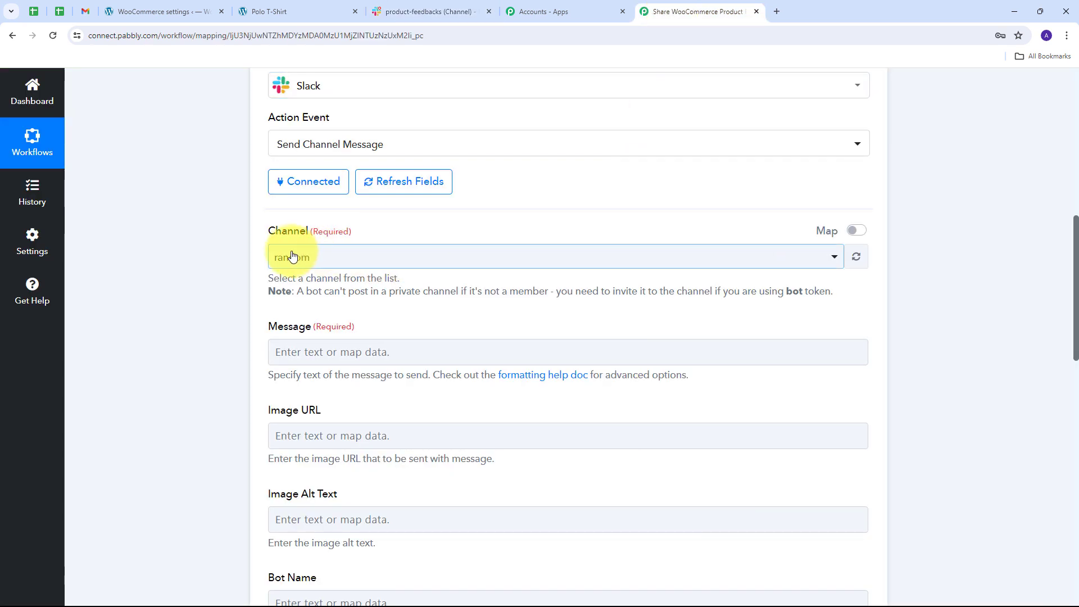
pyautogui.click(568, 259)
pyautogui.scroll(-4, 346, 362)
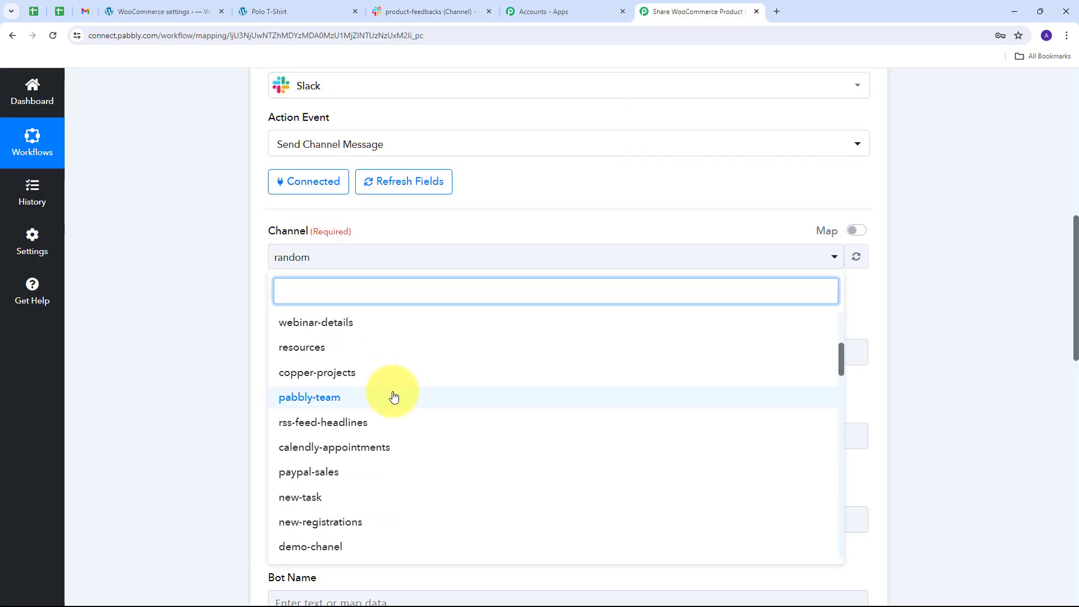
pyautogui.scroll(4, 394, 396)
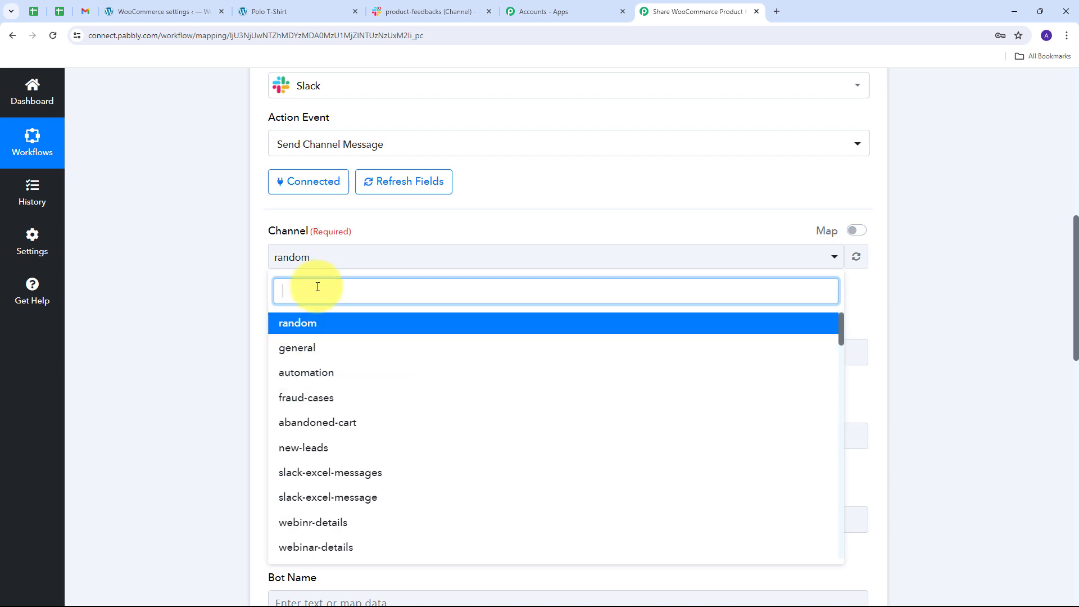
pyautogui.write('p')
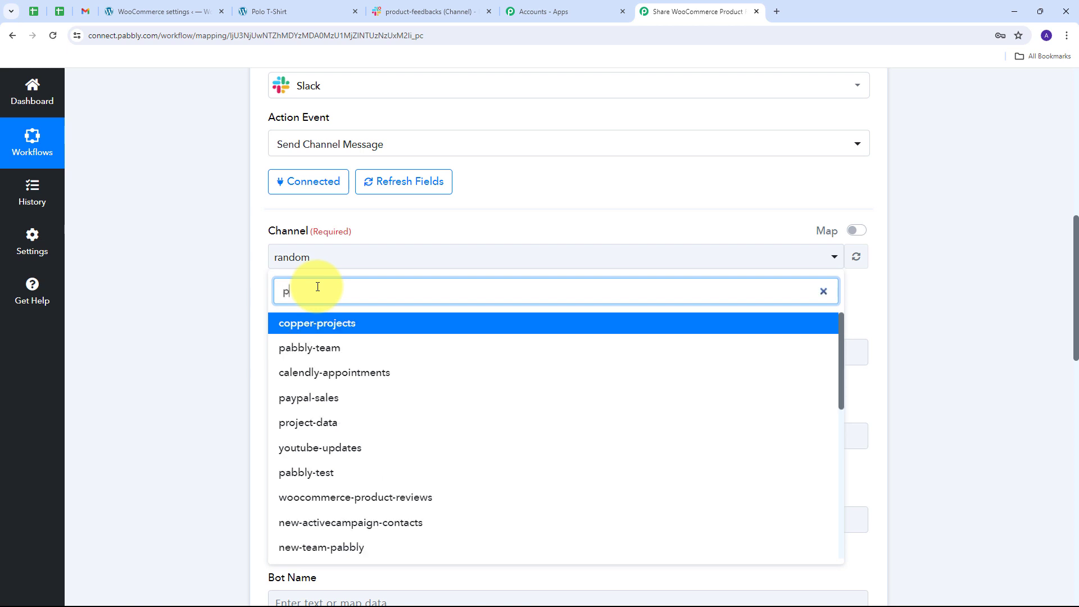
pyautogui.write('ro')
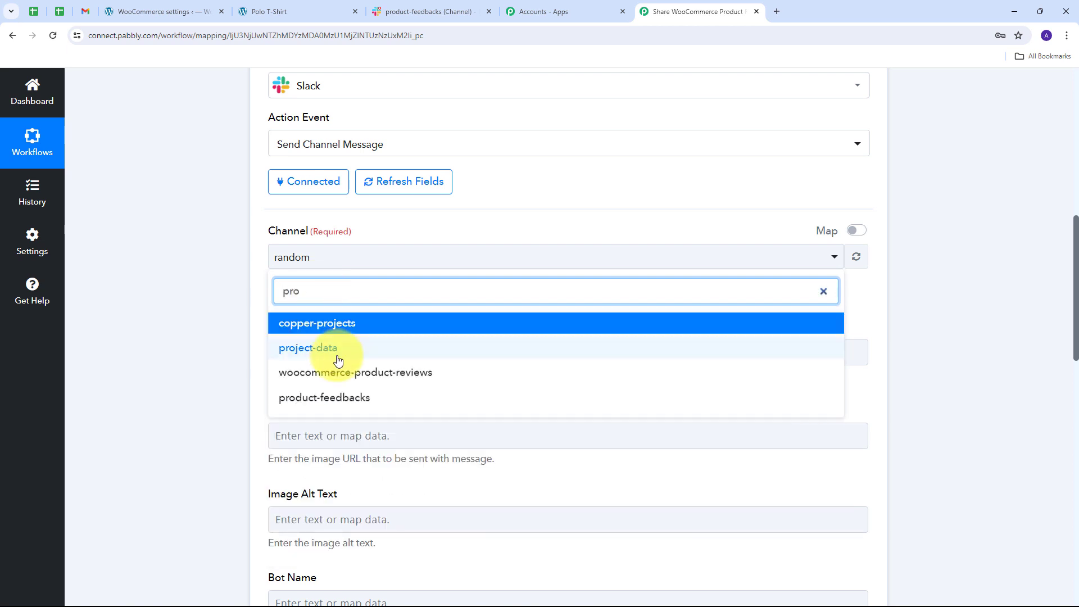
pyautogui.click(339, 409)
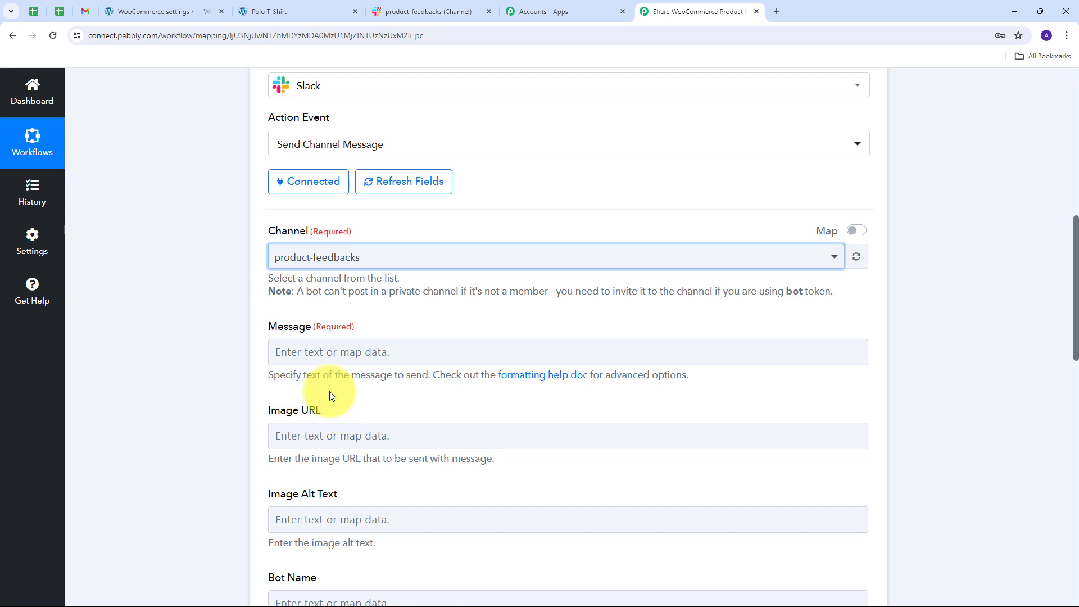
# Fill the Message with a new-review intro and lines for Reviewer Name, Review, Rating, Product Name and Product Id, mapping WooCommerce Reviewer to the first.
pyautogui.click(323, 351)
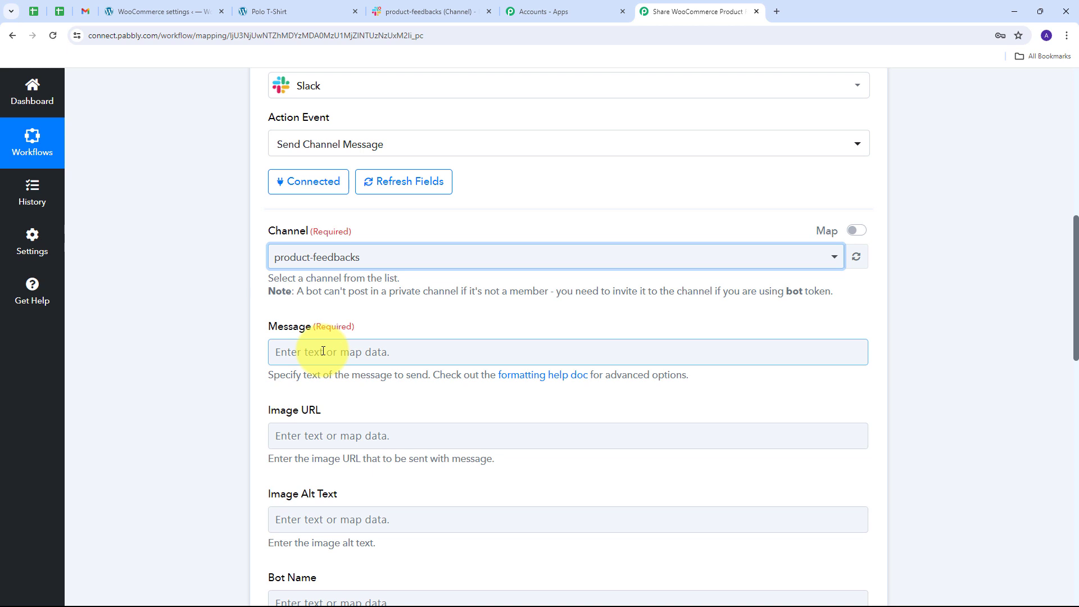
pyautogui.write('We have received a new review for our WooCommerce Product and here are the details:  Reviewer Name: Review: Rating: Product Name: Product Id:')
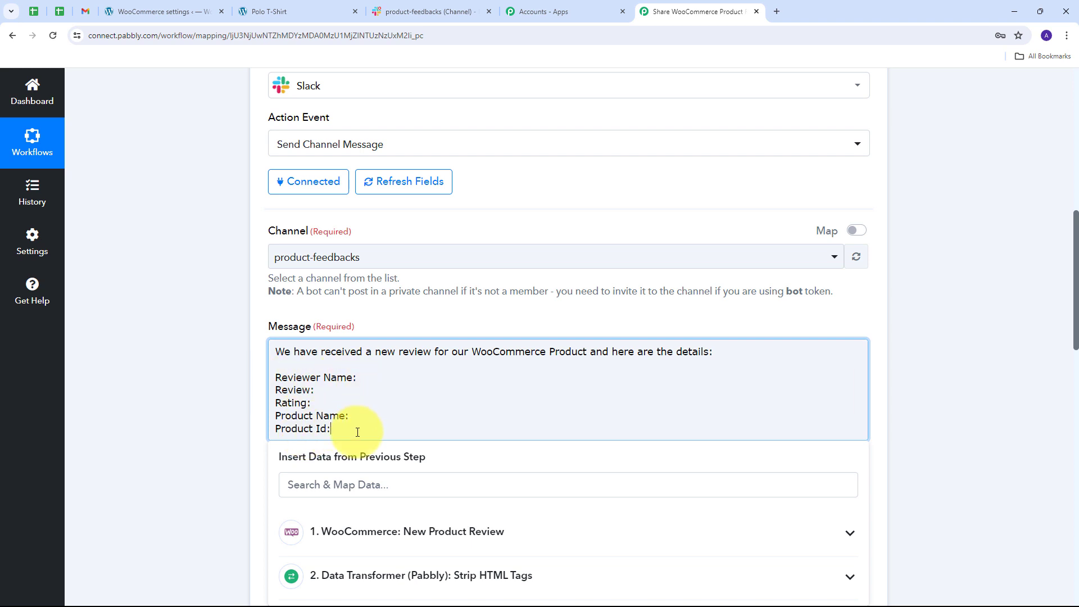
pyautogui.click(365, 377)
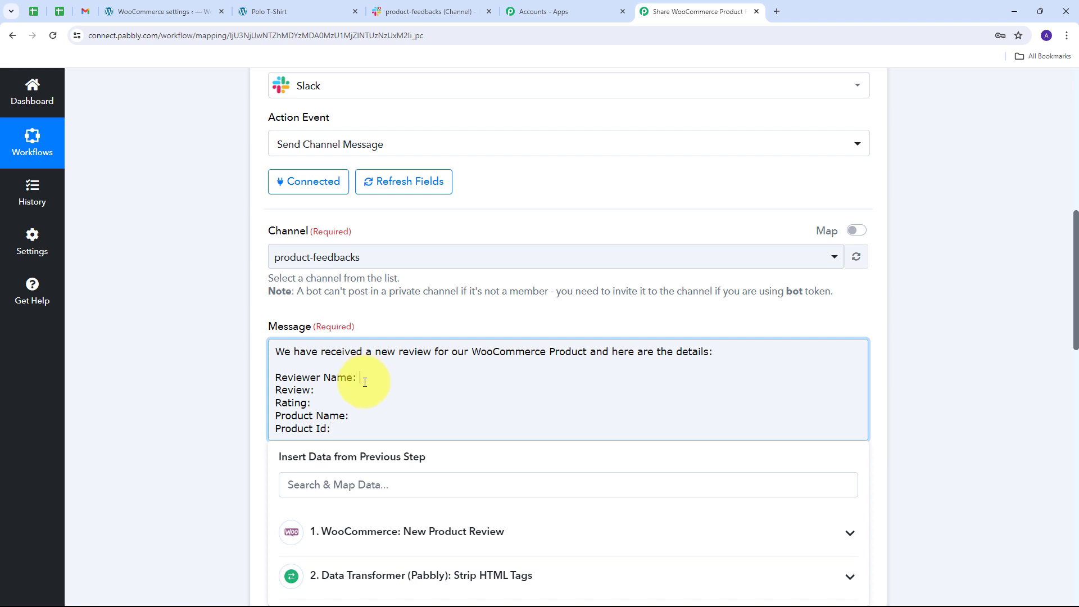
pyautogui.click(507, 530)
pyautogui.scroll(-6, 535, 387)
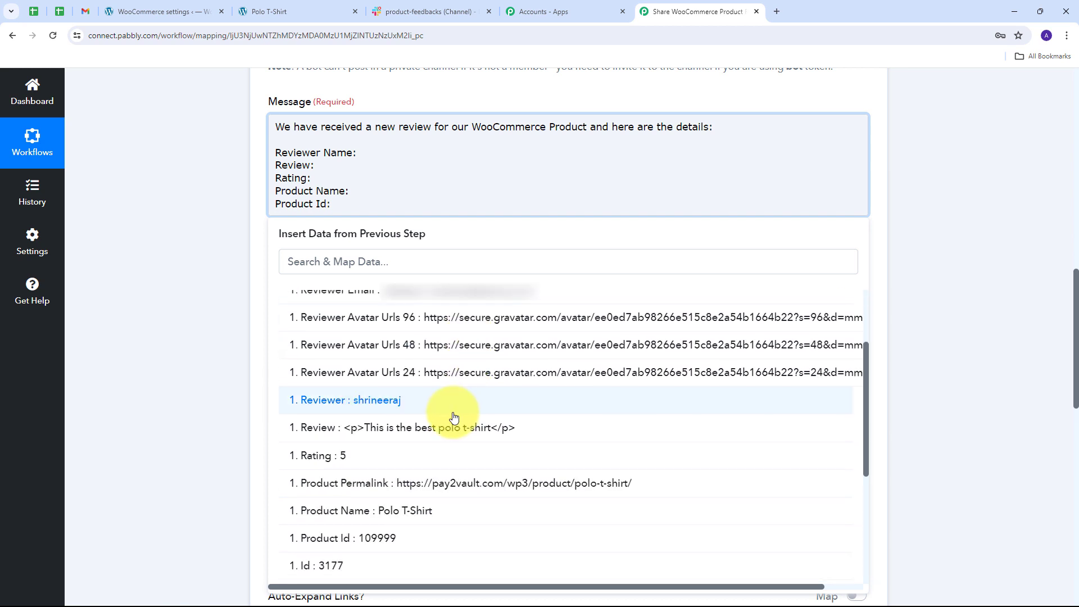
pyautogui.scroll(-1, 454, 417)
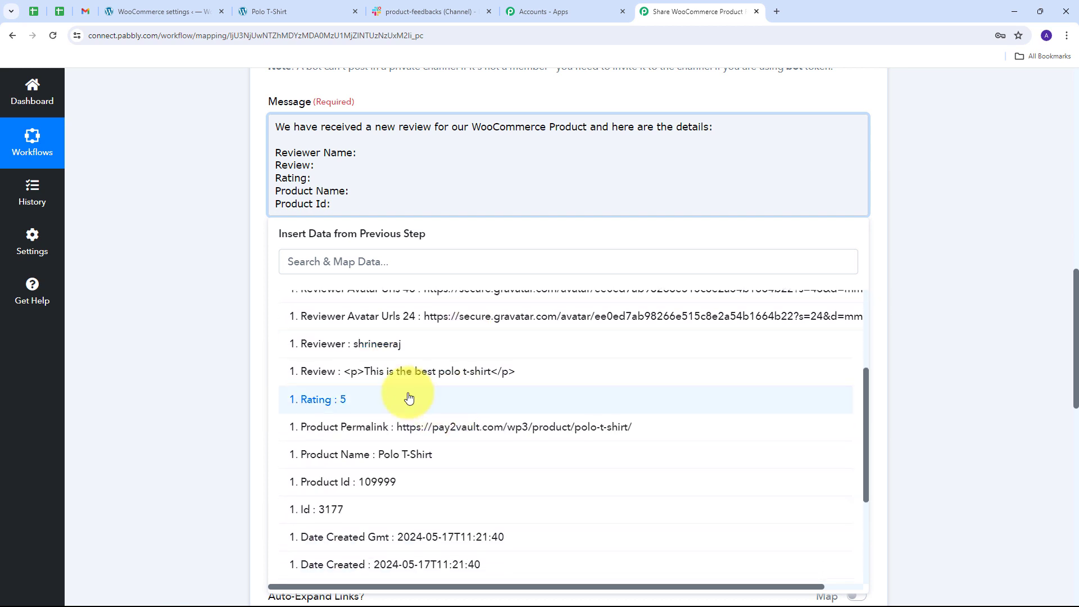
pyautogui.click(378, 344)
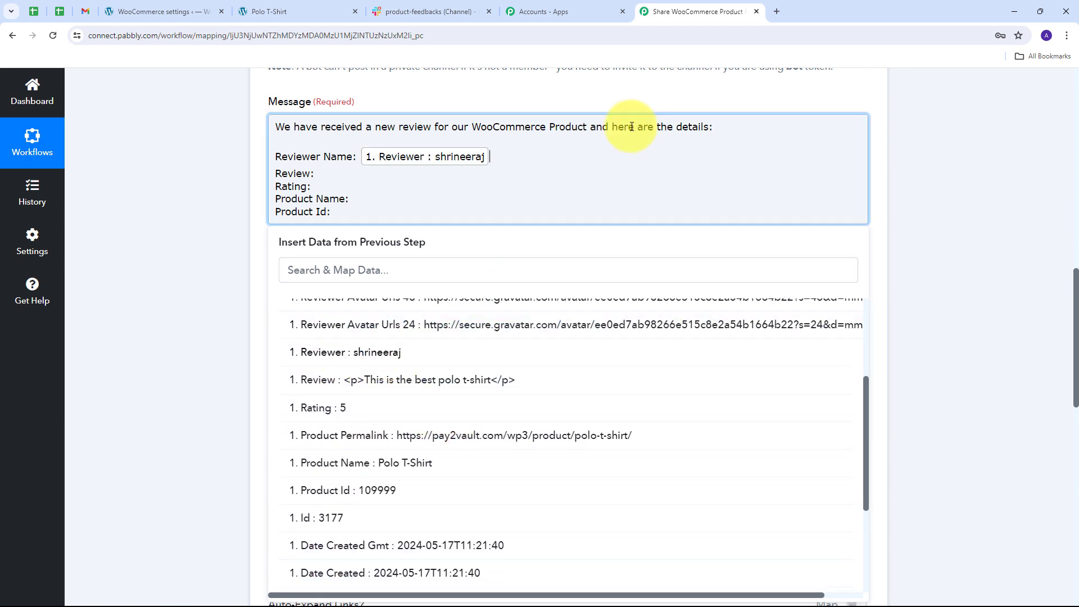
# Map the Strip HTML Tags Result to the Review line, and WooCommerce Rating, Product Name and Product Id to their matching message lines.
pyautogui.click(313, 175)
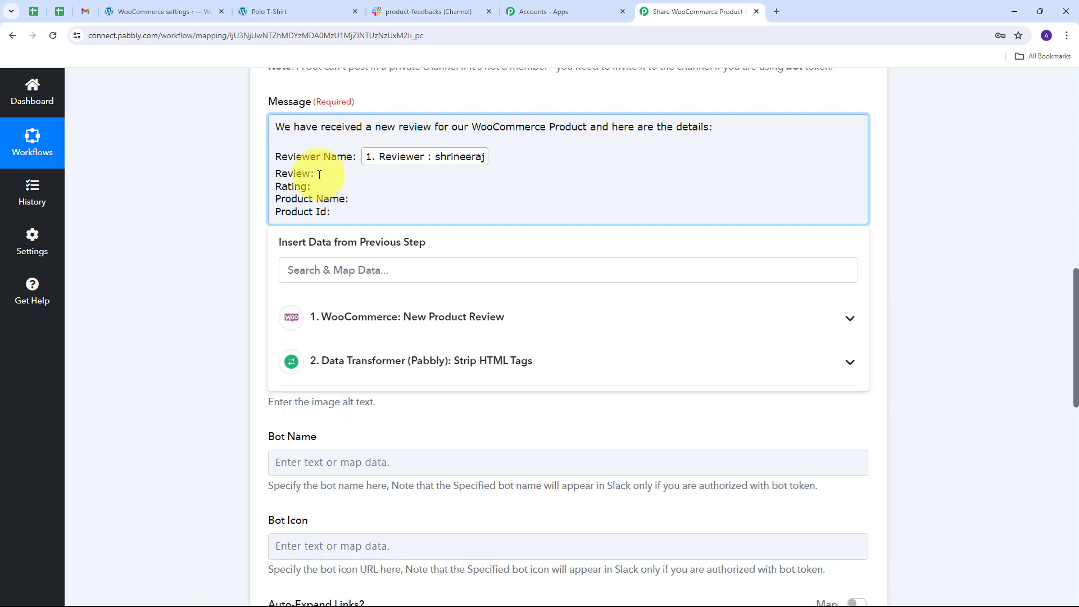
pyautogui.click(573, 364)
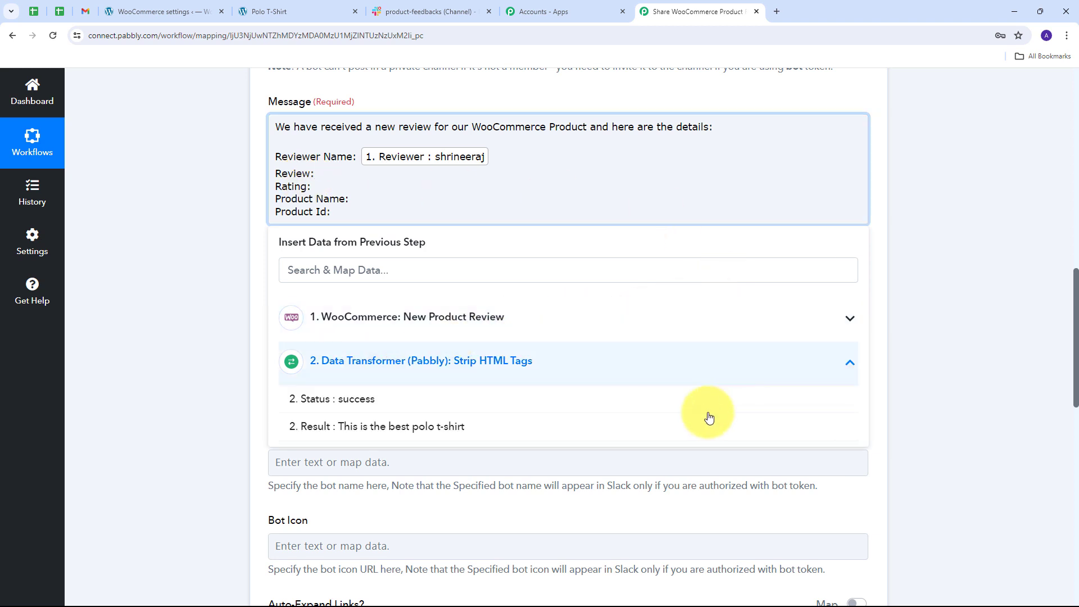
pyautogui.click(378, 427)
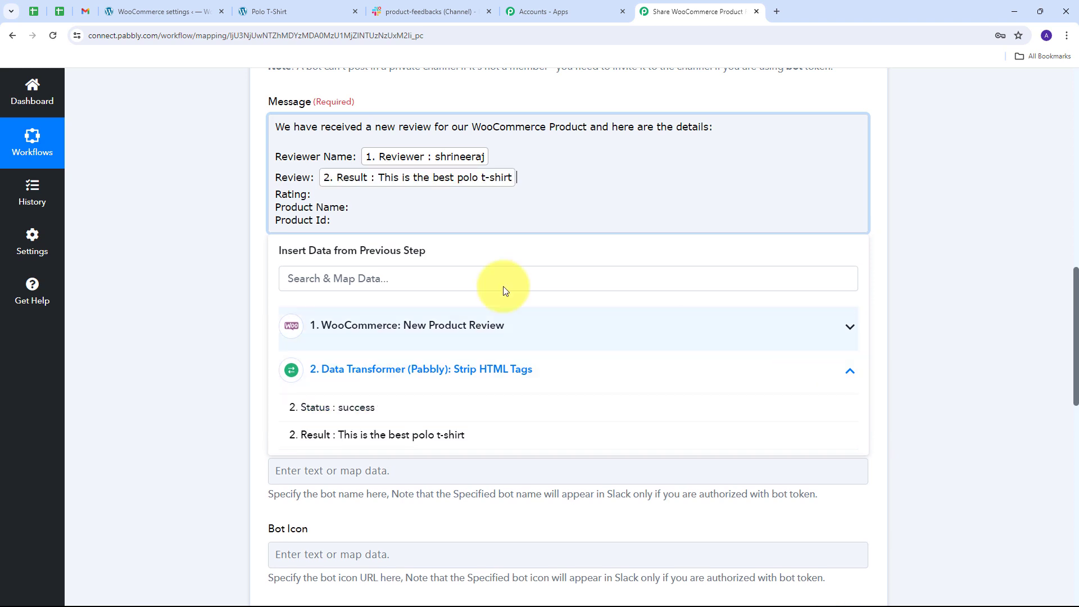
pyautogui.click(325, 195)
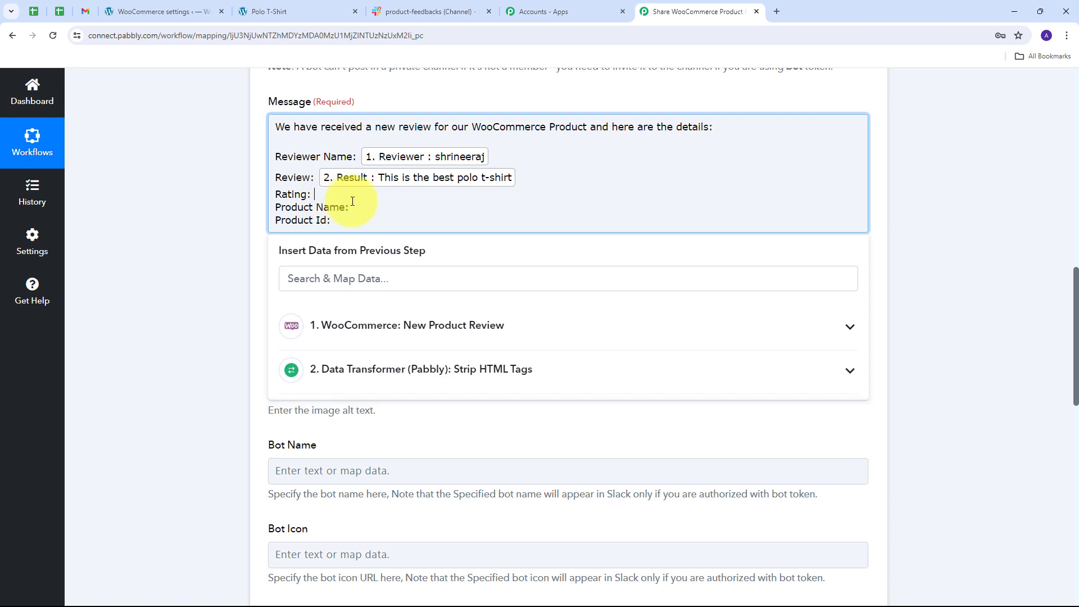
pyautogui.click(615, 326)
pyautogui.scroll(-3, 394, 373)
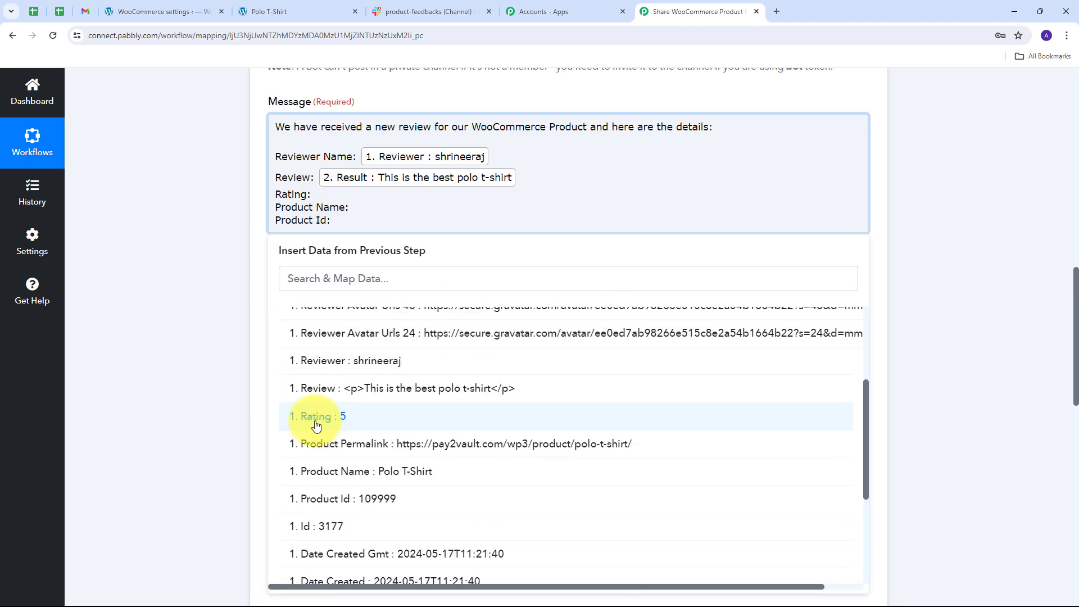
pyautogui.click(357, 423)
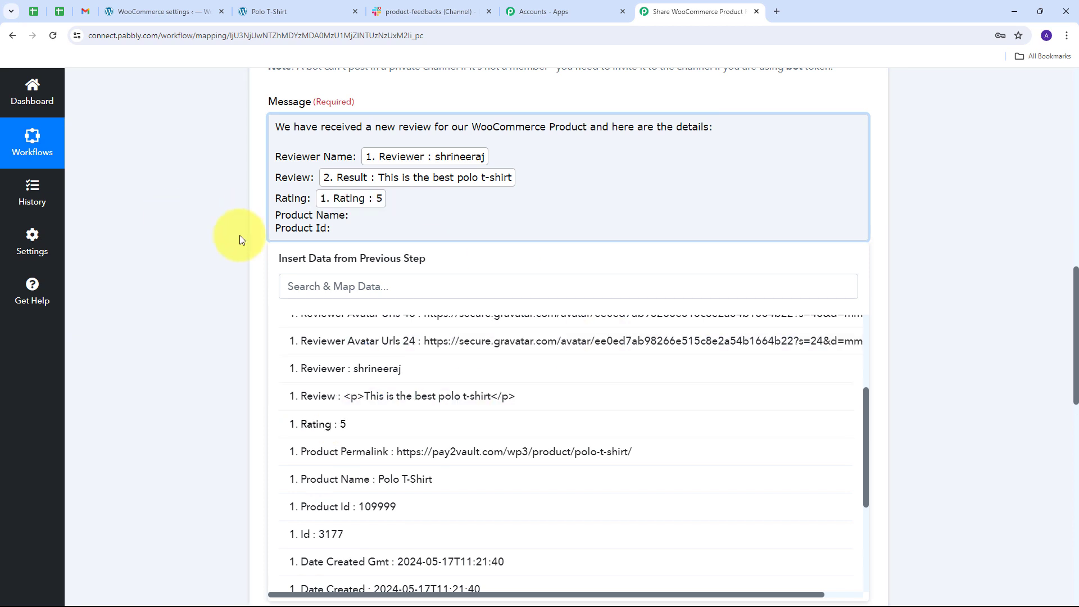
pyautogui.click(356, 215)
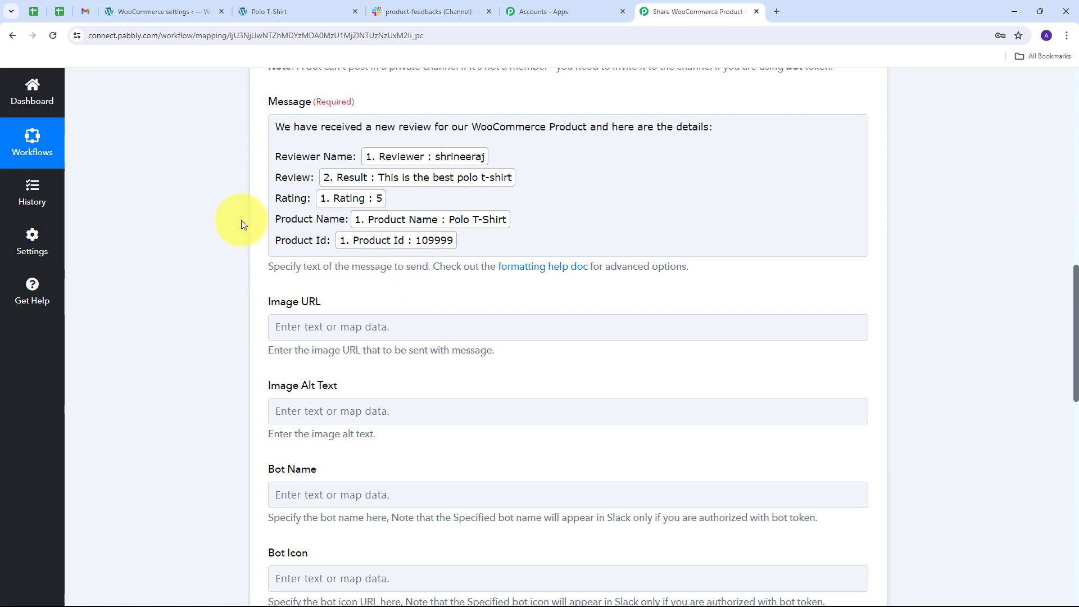
# Save the Slack Send Channel Message step and send a test request, leaving the optional fields at their defaults.
pyautogui.scroll(2, 235, 235)
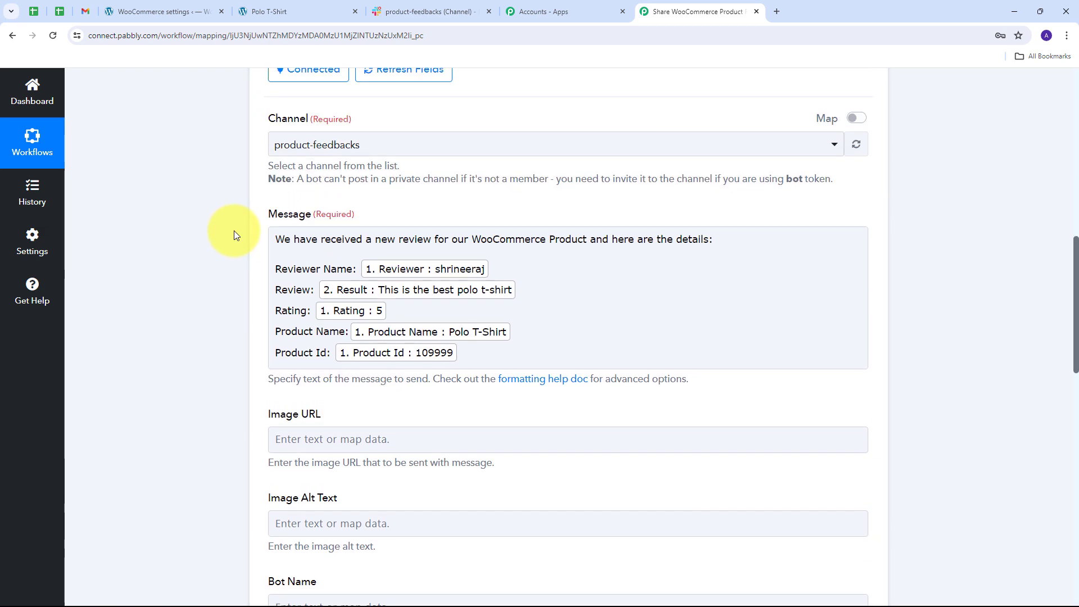
pyautogui.scroll(-12, 237, 230)
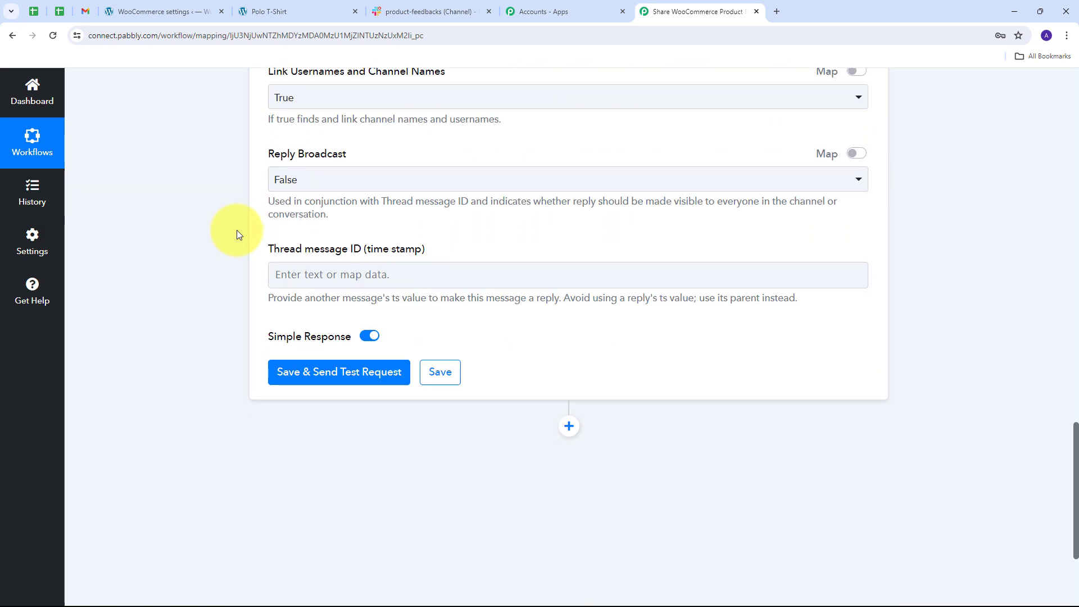
pyautogui.scroll(-1, 231, 303)
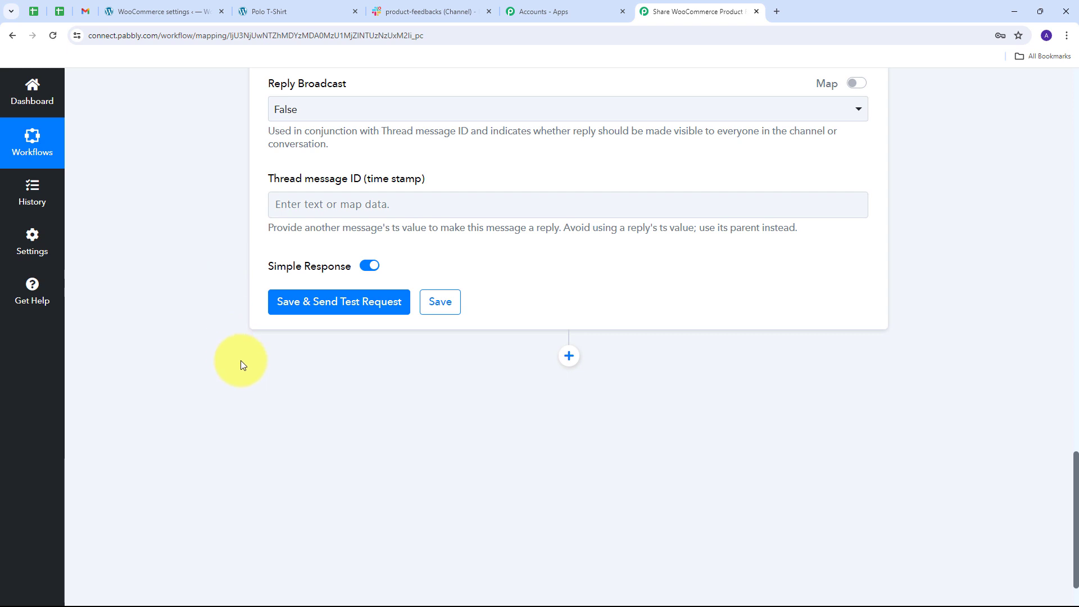
pyautogui.click(342, 304)
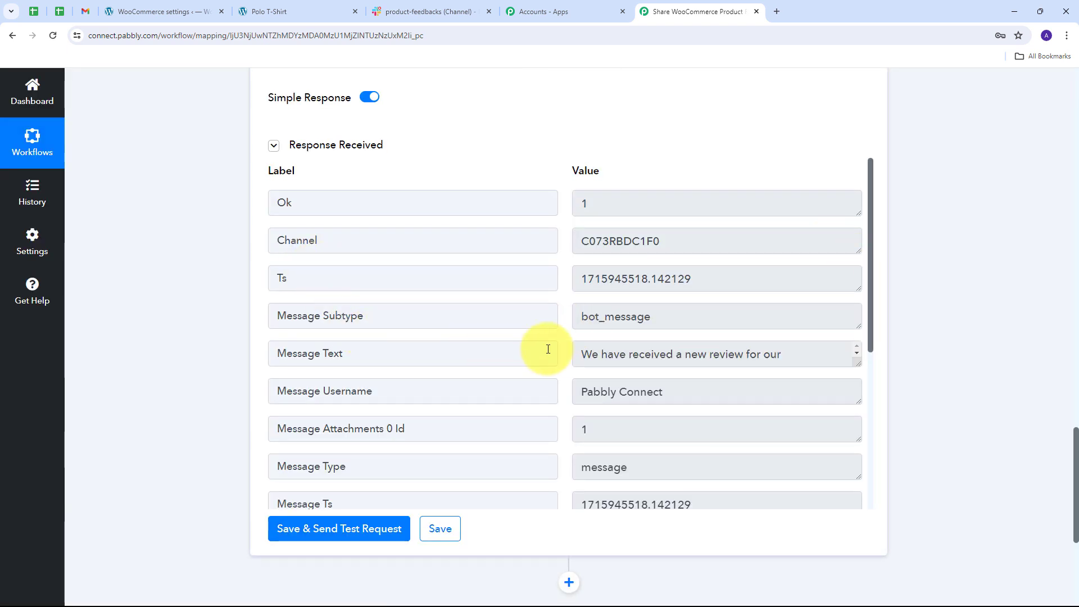
# Examine the Slack step's test response and switch to Slack to check the review message posted in the product-feedbacks channel.
pyautogui.scroll(-1, 457, 298)
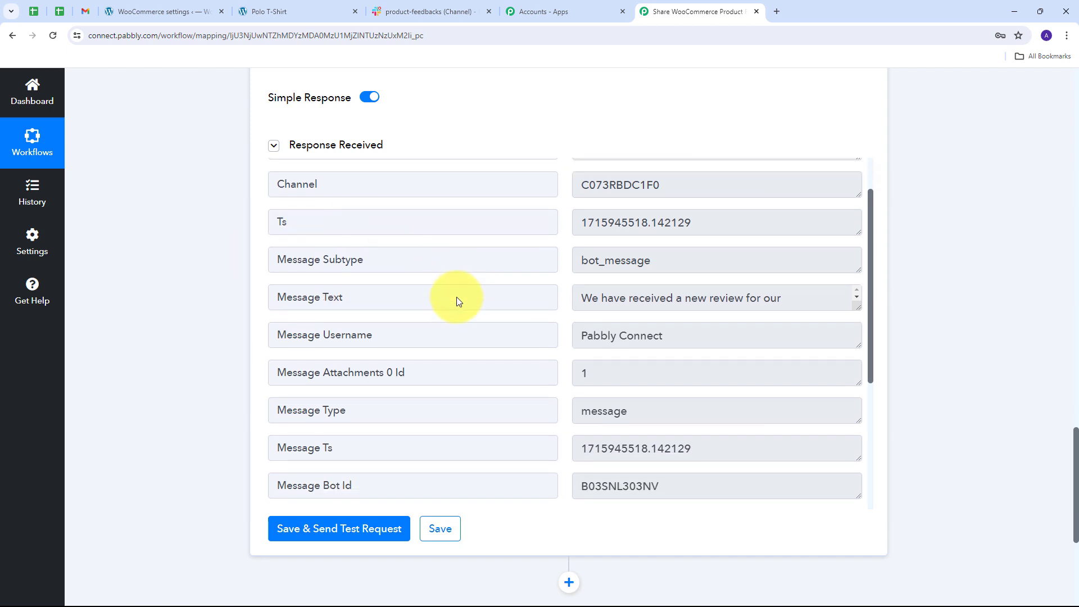
pyautogui.scroll(1, 457, 297)
pyautogui.scroll(1, 457, 297)
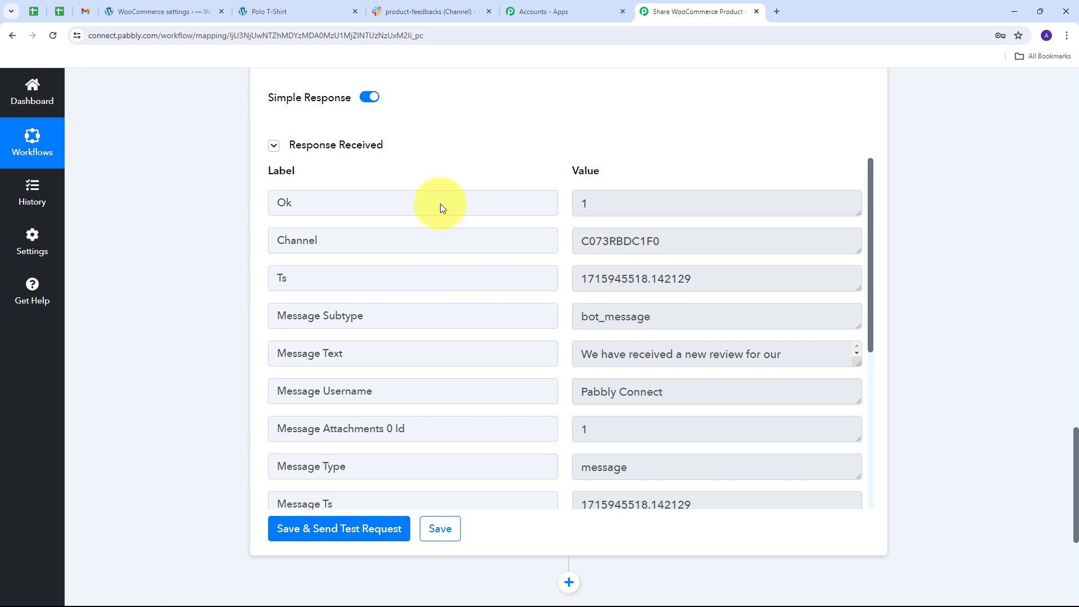
pyautogui.click(421, 12)
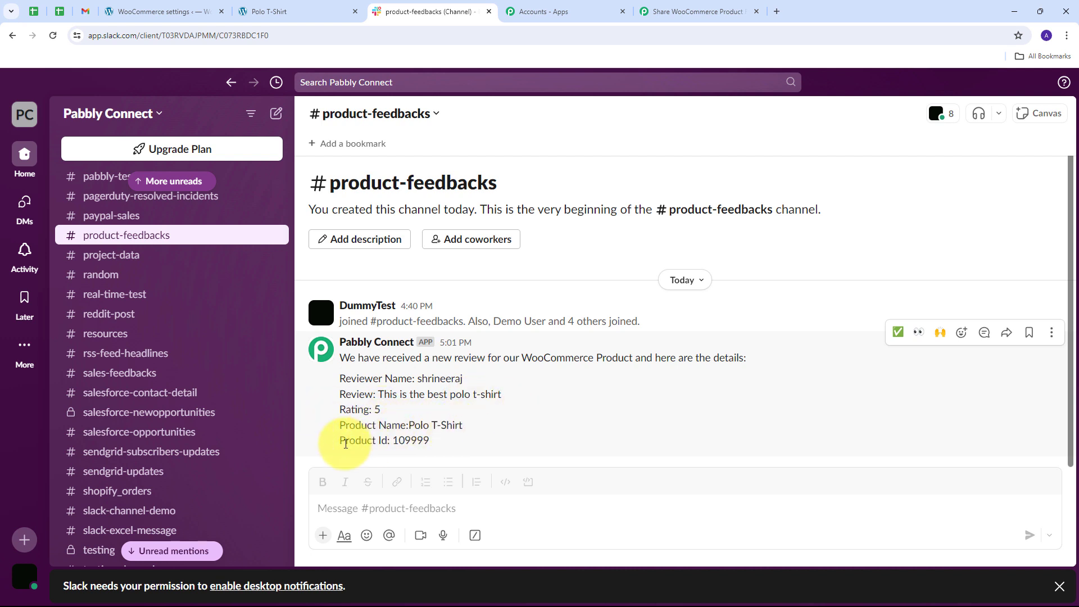
pyautogui.moveTo(392, 441); pyautogui.dragTo(457, 444)
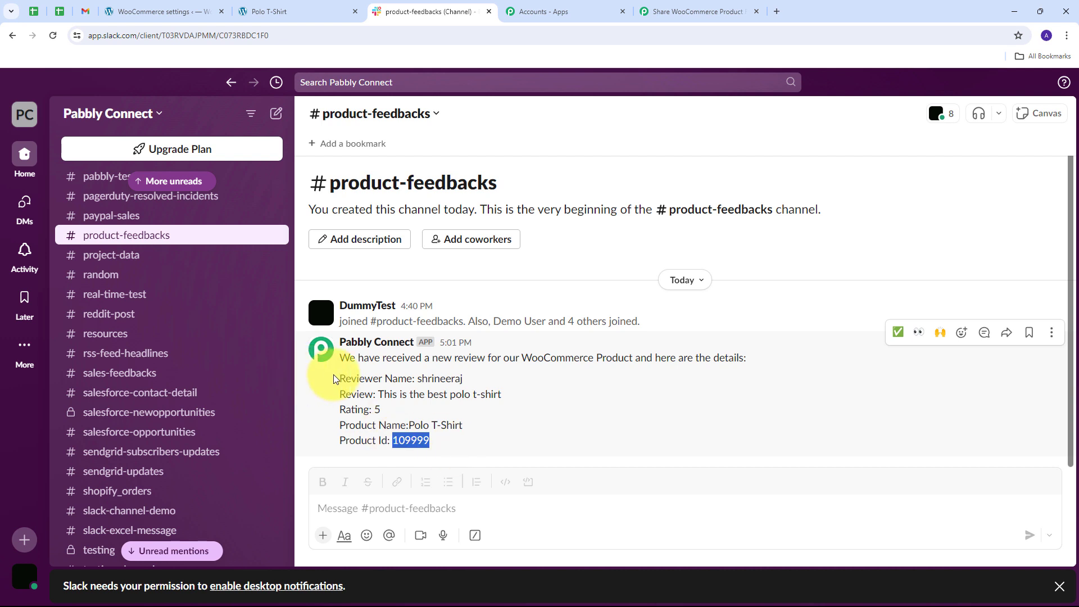
pyautogui.click(363, 379)
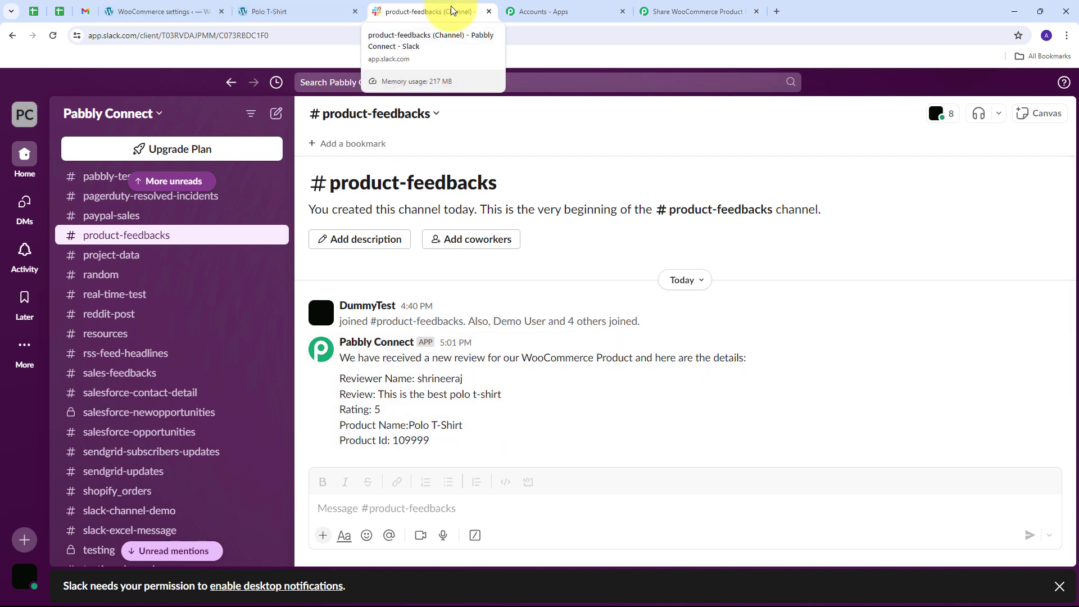
# Return to the Pabbly Connect workflow and review its WooCommerce trigger, Strip HTML Tags action and Slack action.
pyautogui.click(697, 11)
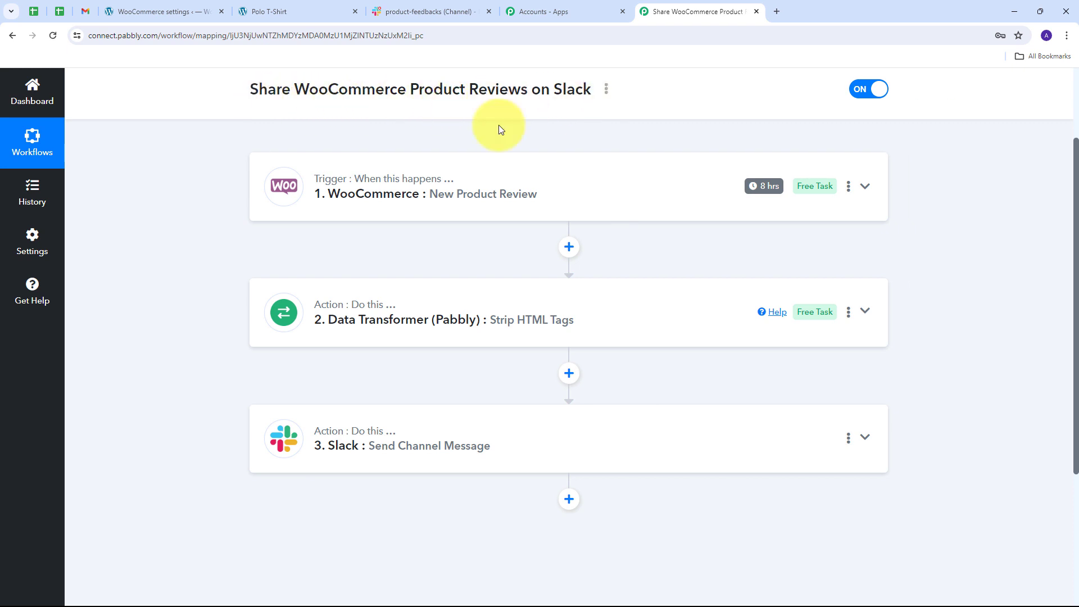
pyautogui.scroll(1, 178, 247)
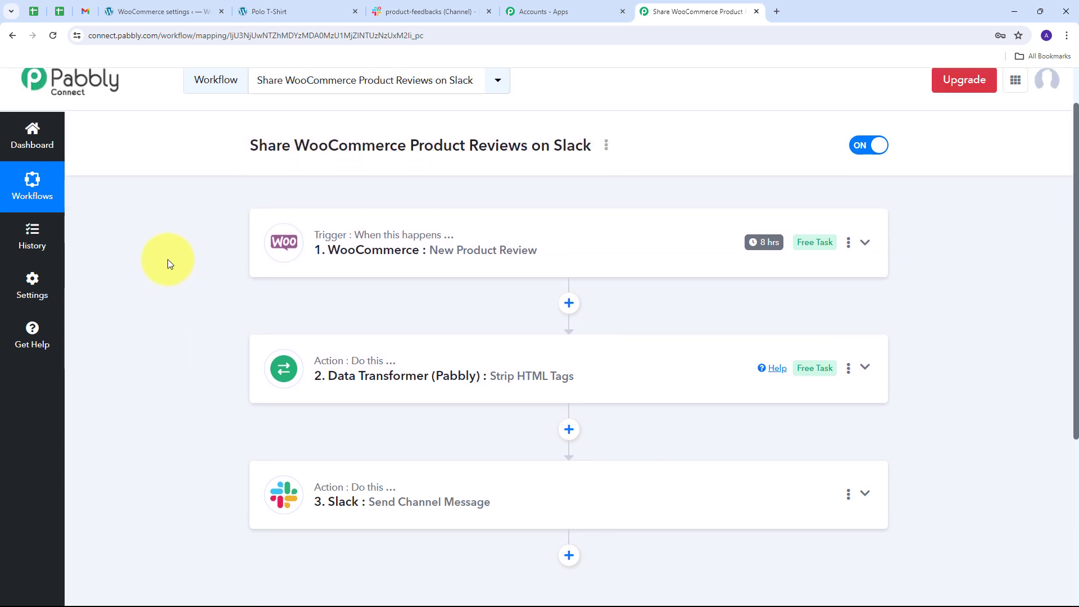
pyautogui.moveTo(347, 250)
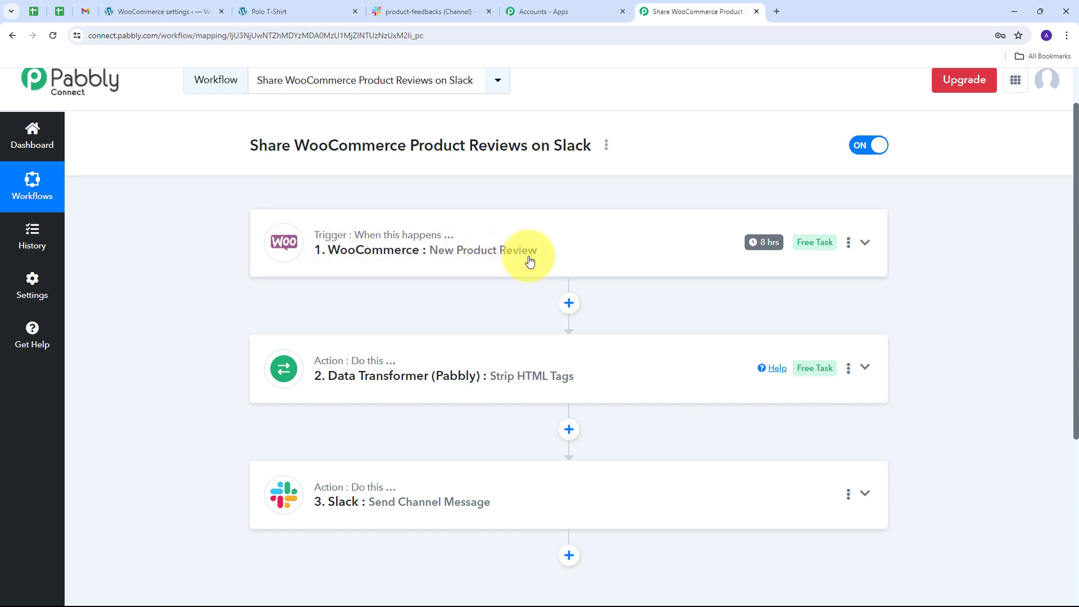
pyautogui.scroll(-1, 199, 284)
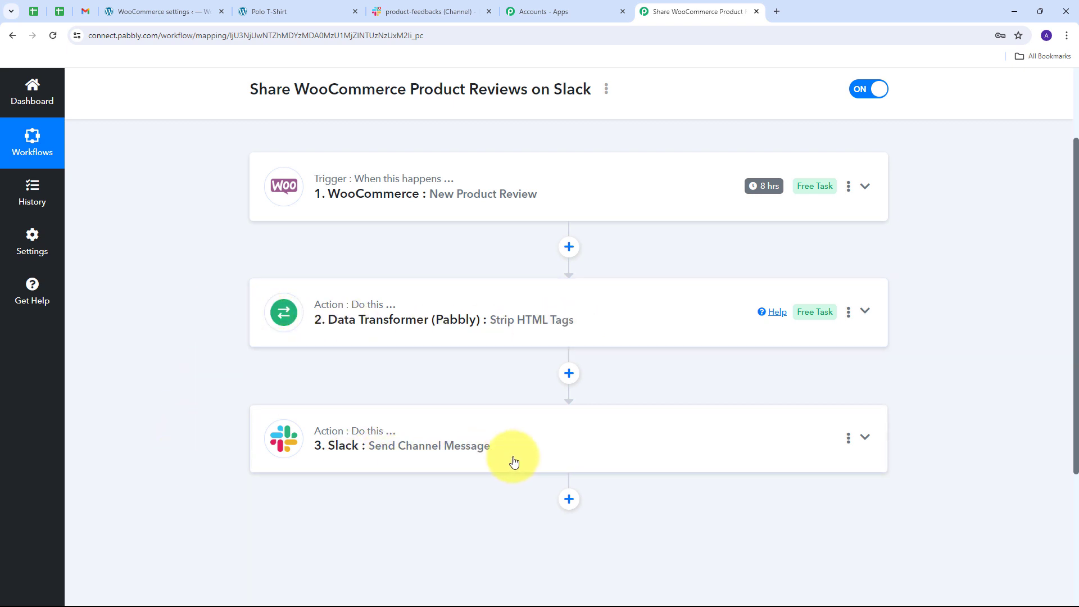
pyautogui.scroll(2, 207, 353)
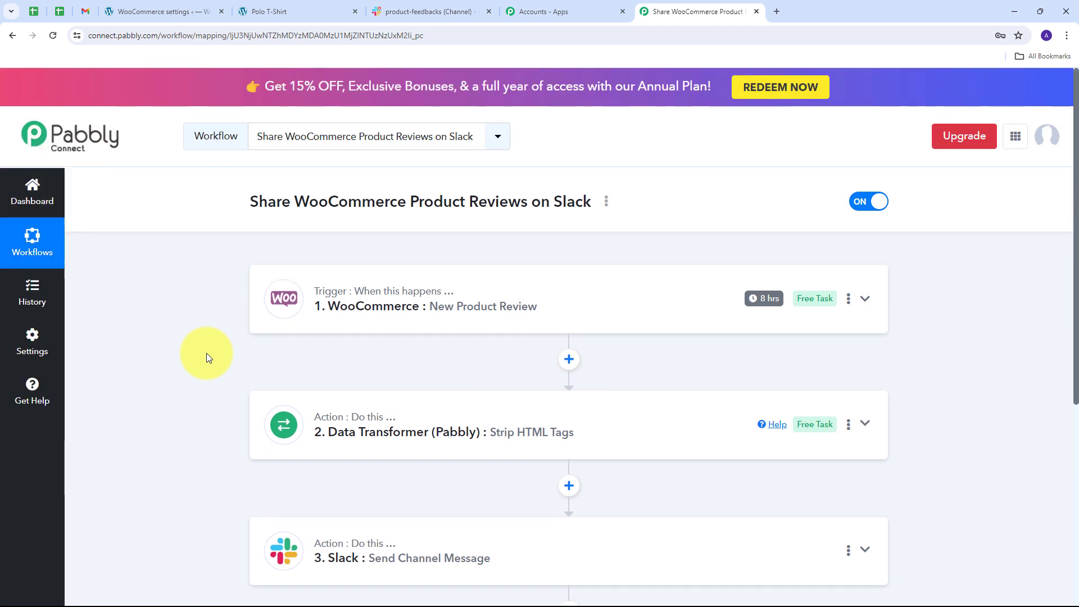